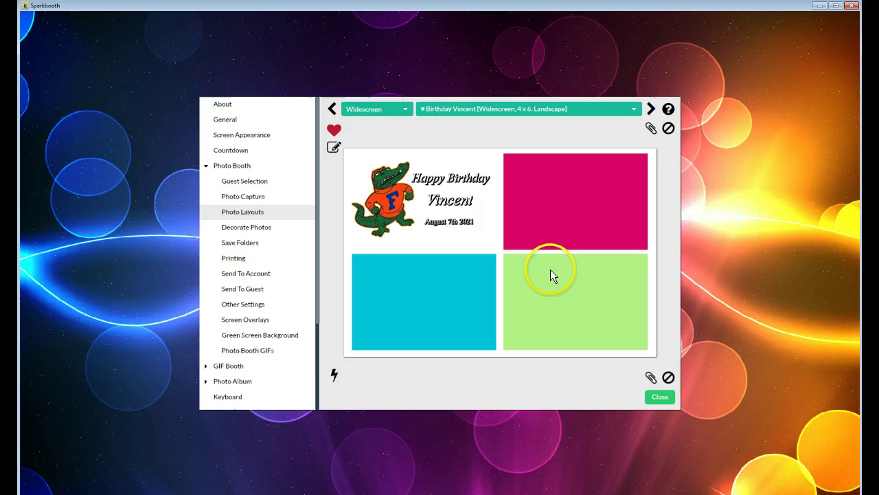
Step: Open the birthday layout for editing and look through the background types offered by the background generator
click(333, 150)
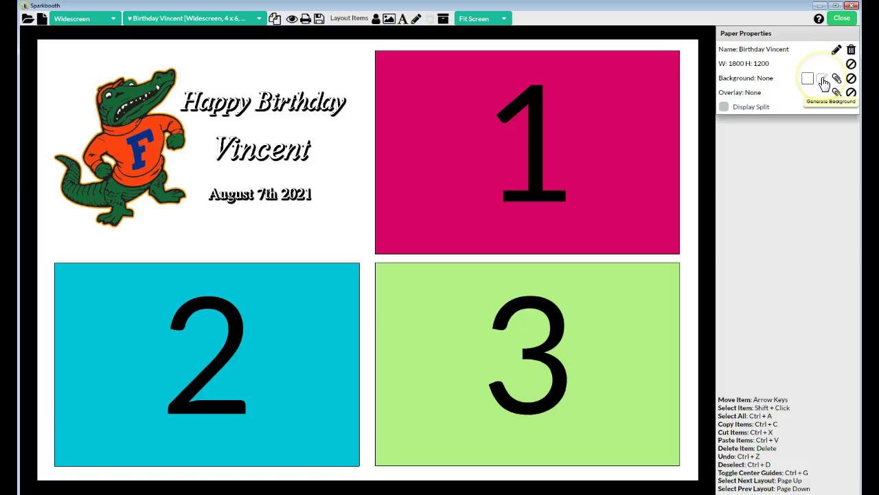
click(823, 80)
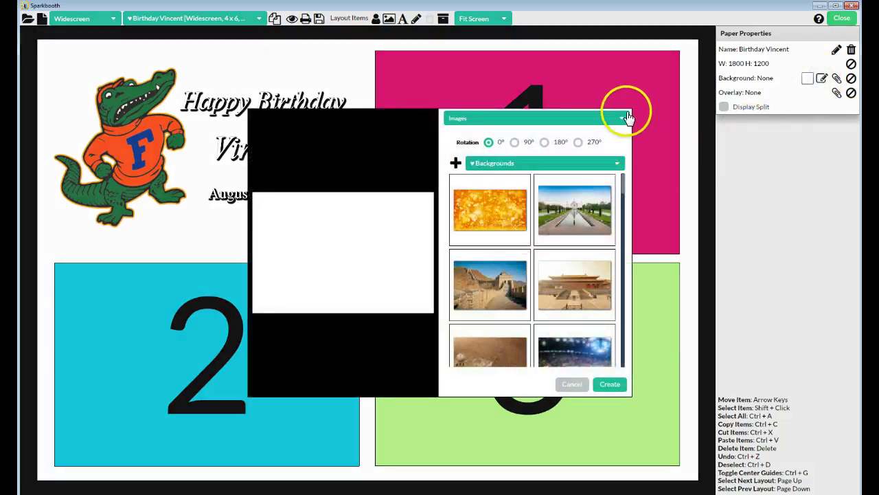
click(618, 120)
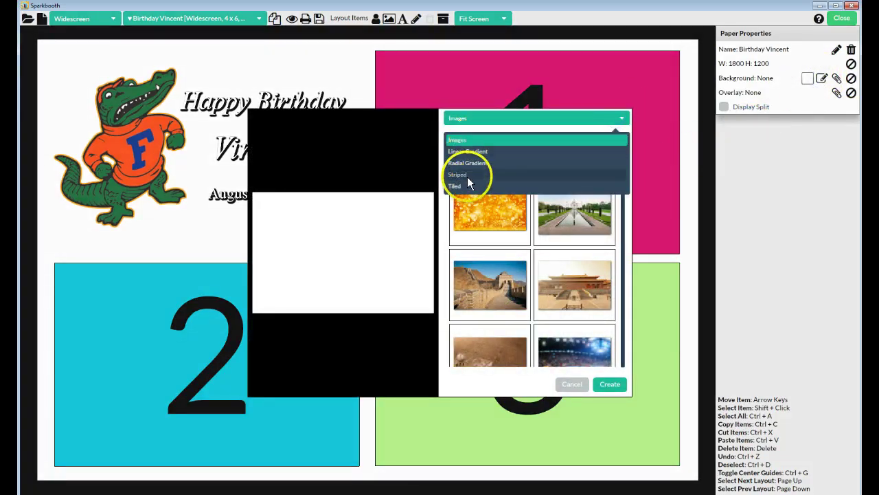
click(473, 119)
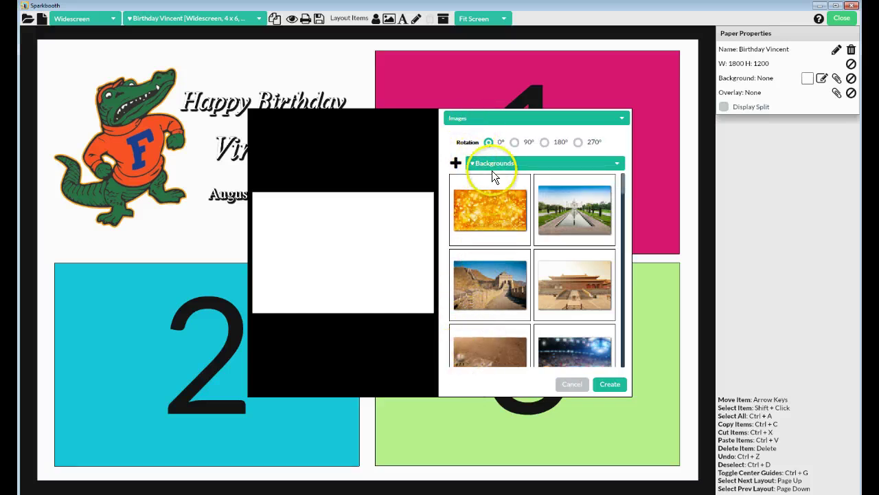
Step: Browse the stock Backgrounds image set and preview several images, such as the Great Wall and gold sparkle pictures
click(492, 206)
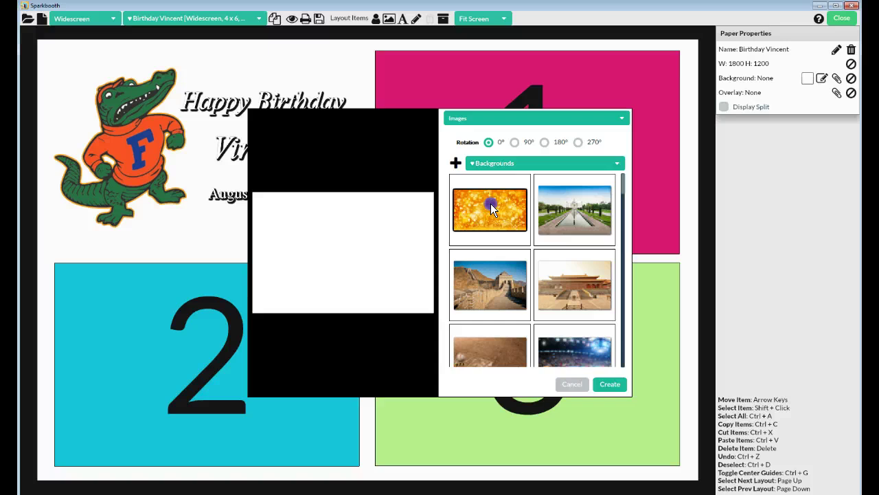
click(482, 286)
scroll(577, 255, down, 3)
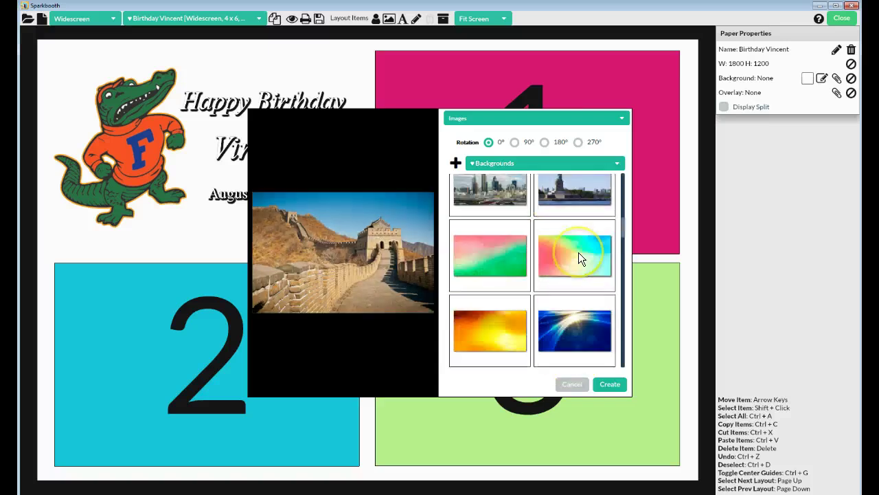
scroll(578, 256, down, 3)
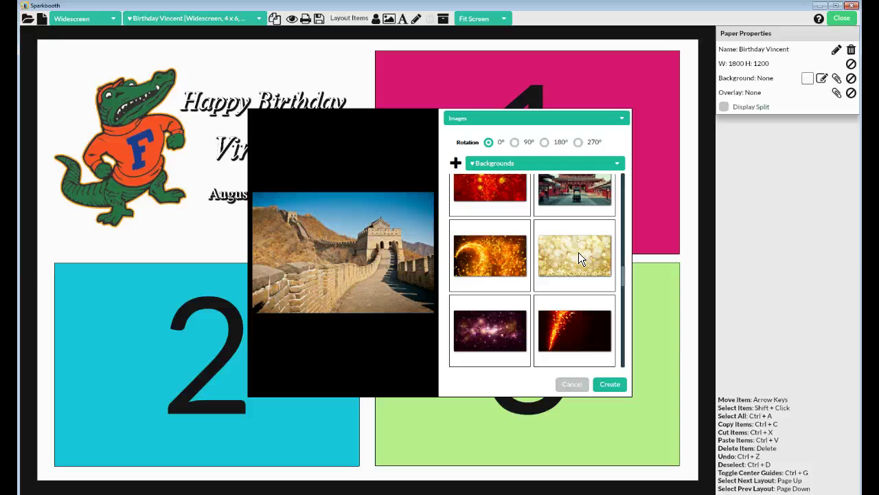
click(516, 264)
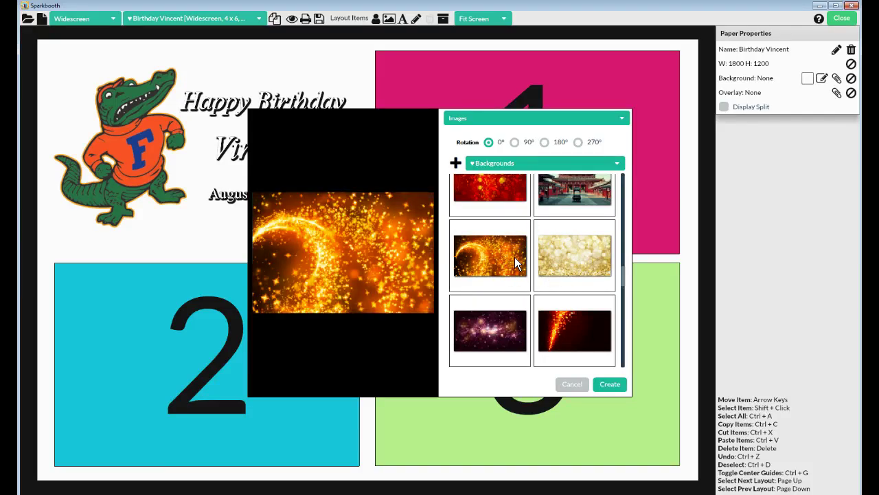
scroll(557, 273, down, 3)
click(573, 267)
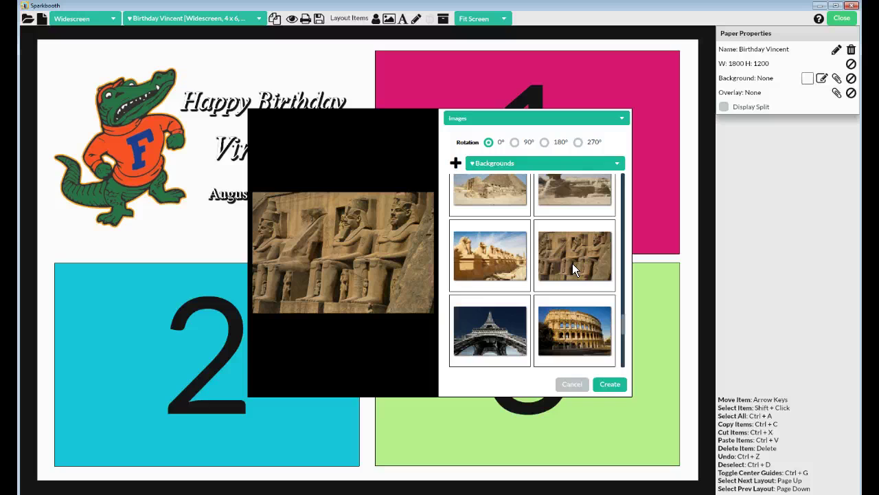
scroll(573, 270, down, 3)
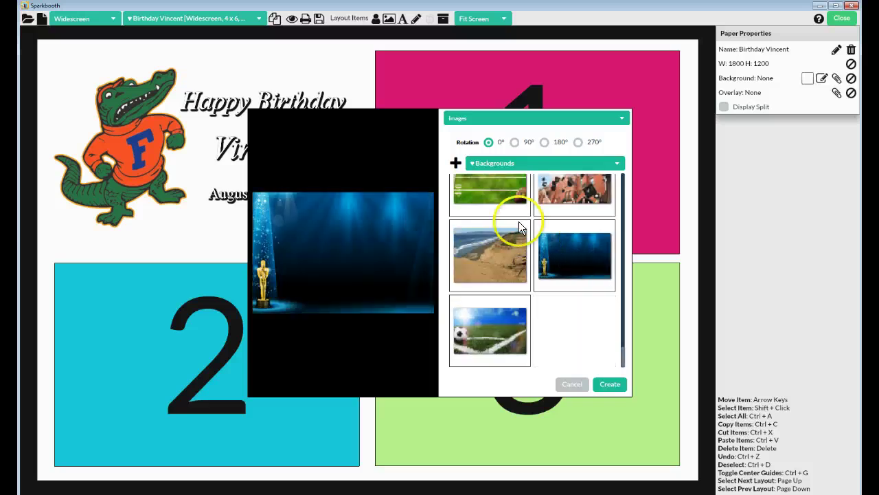
click(617, 165)
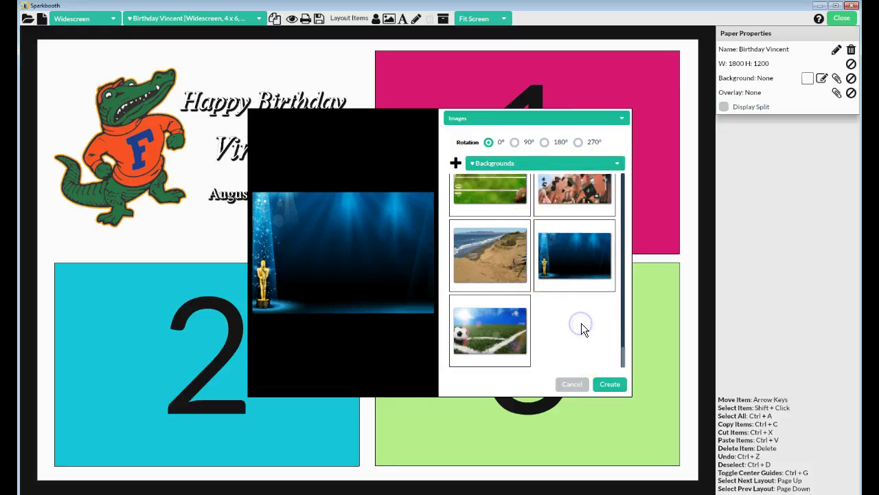
click(575, 297)
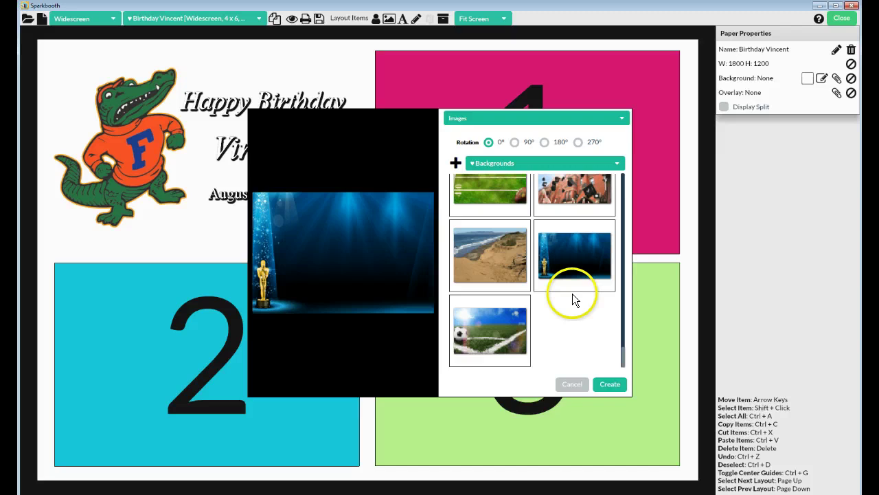
click(456, 165)
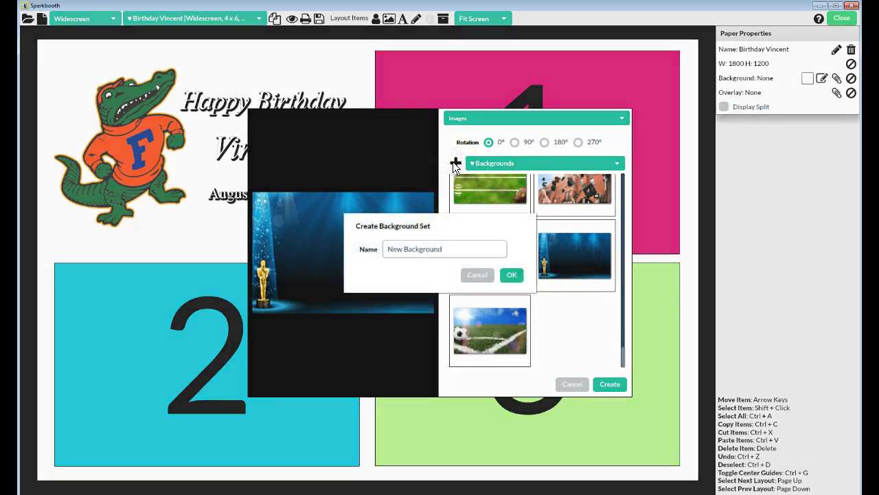
drag(446, 248, 377, 260)
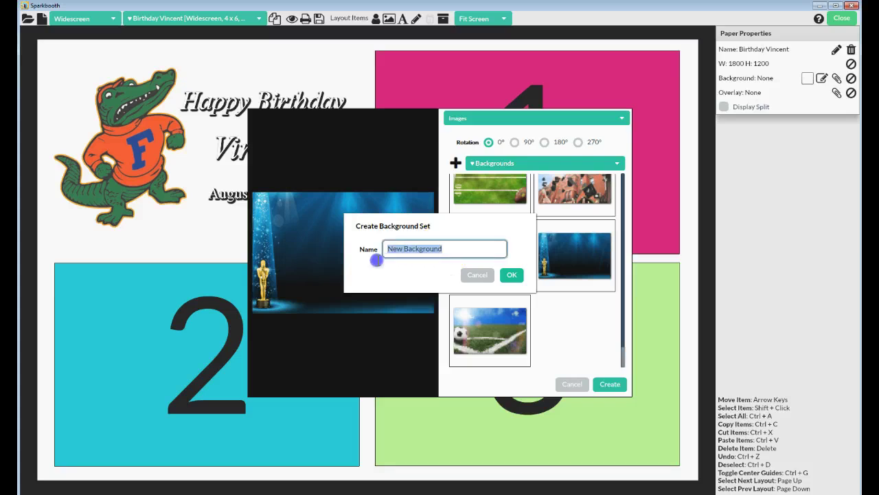
click(476, 277)
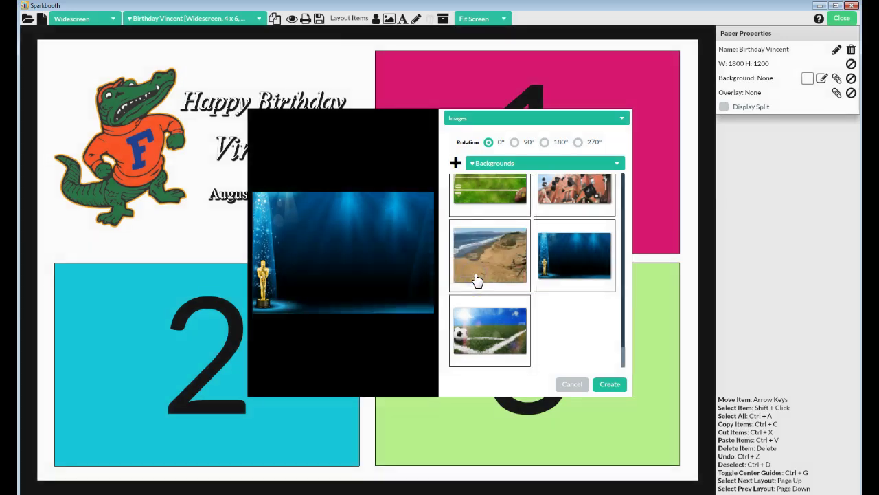
Step: Create a background set named New Background without adding an image, and delete that set
click(455, 163)
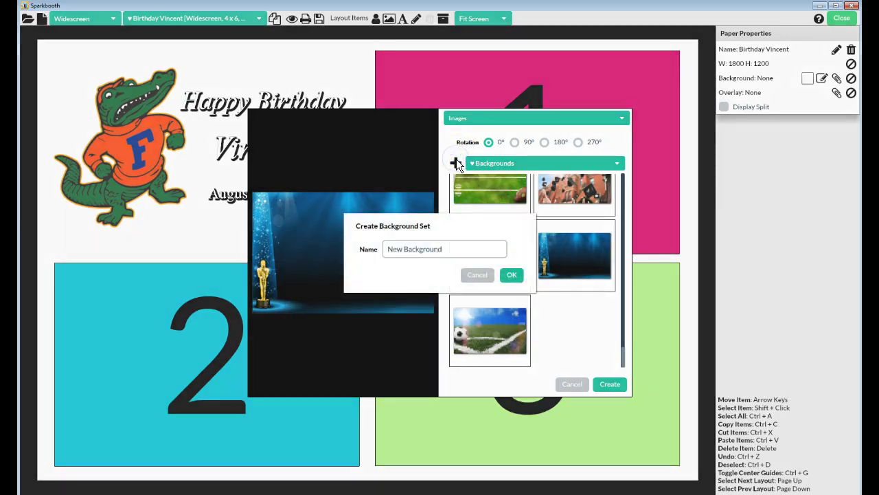
click(511, 276)
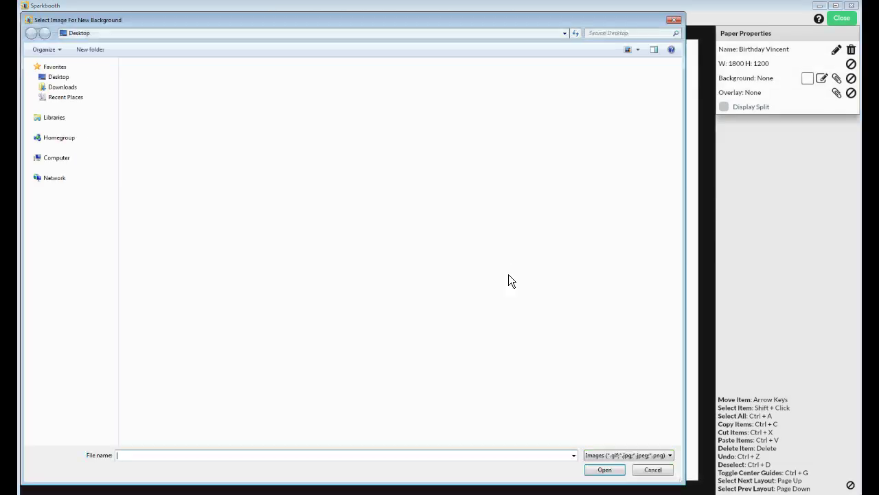
click(653, 469)
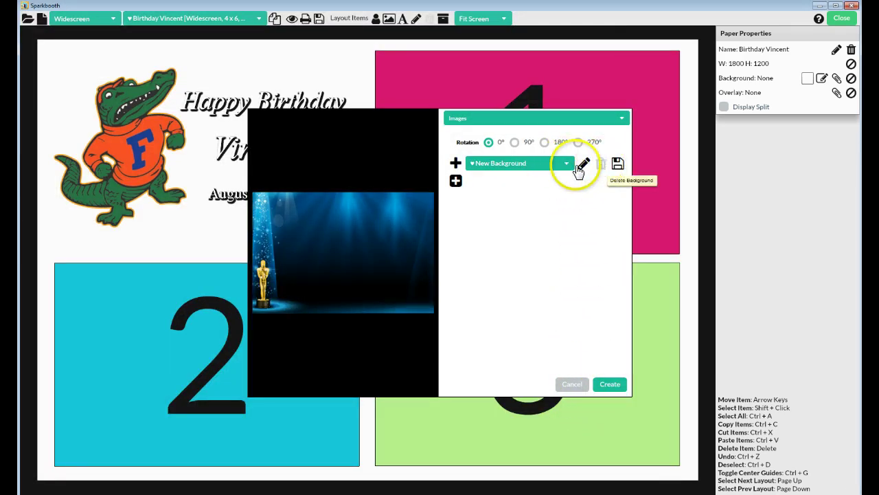
click(604, 166)
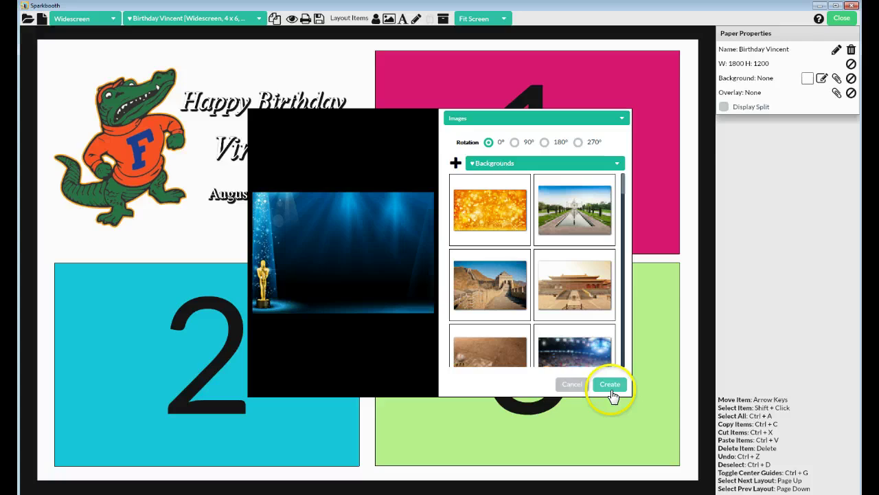
Step: Leave the layout editor without generating a background and open the Import/Export Configurations settings
click(565, 386)
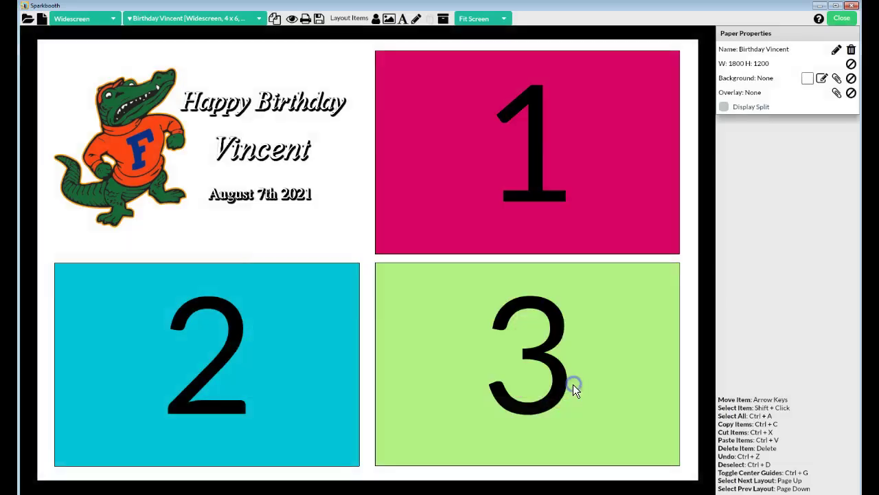
click(831, 21)
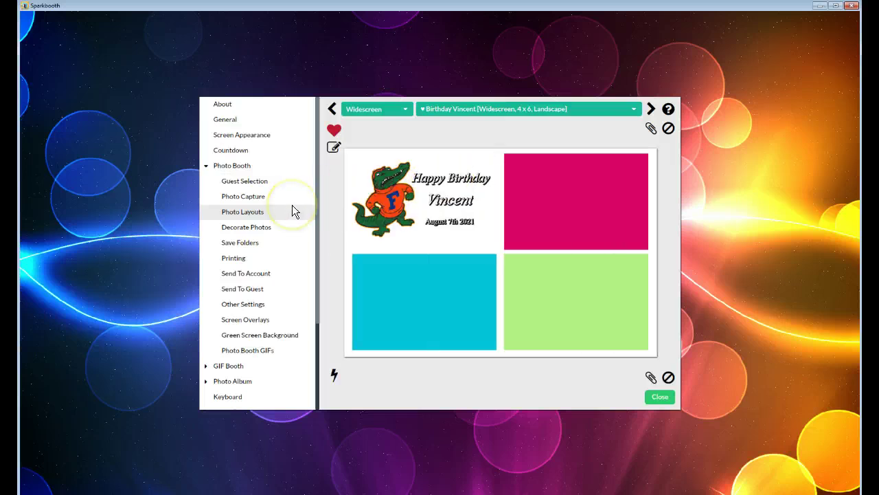
scroll(293, 208, down, 4)
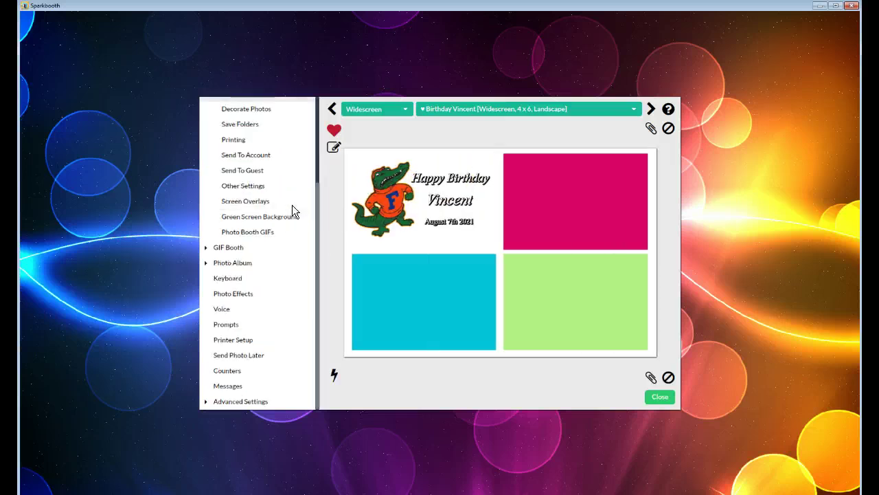
click(233, 401)
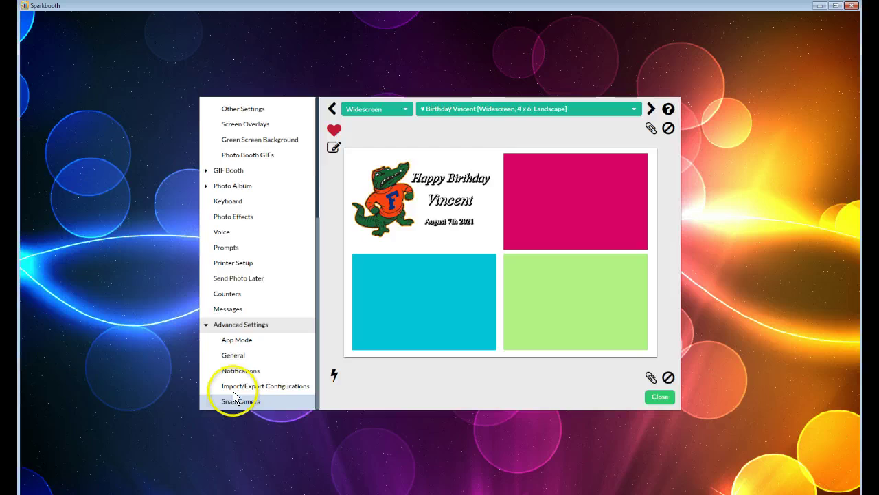
click(246, 387)
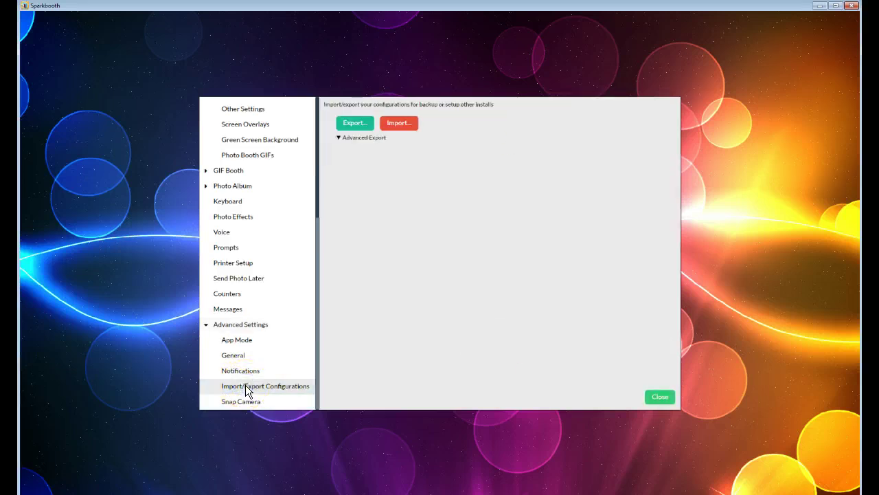
Step: Import the configuration file 2X6 Horizontal Backgrounds.sbs from the Desktop and apply it with a restart
click(400, 126)
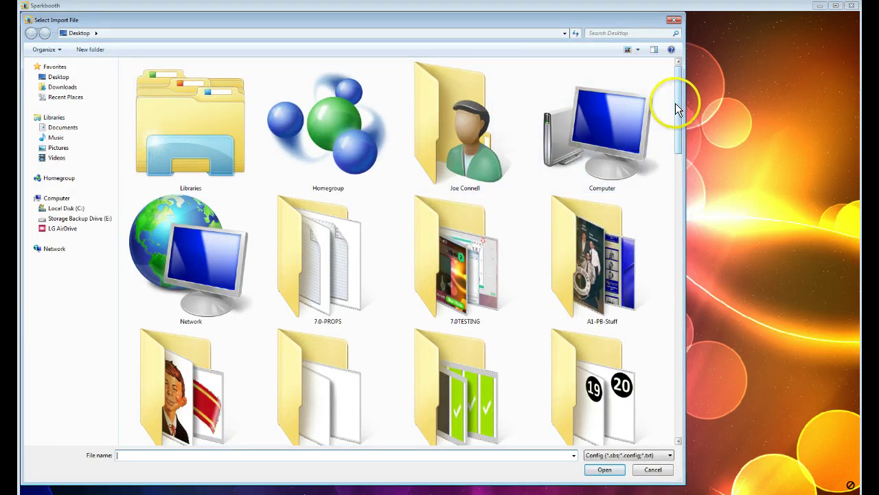
drag(675, 106, 677, 311)
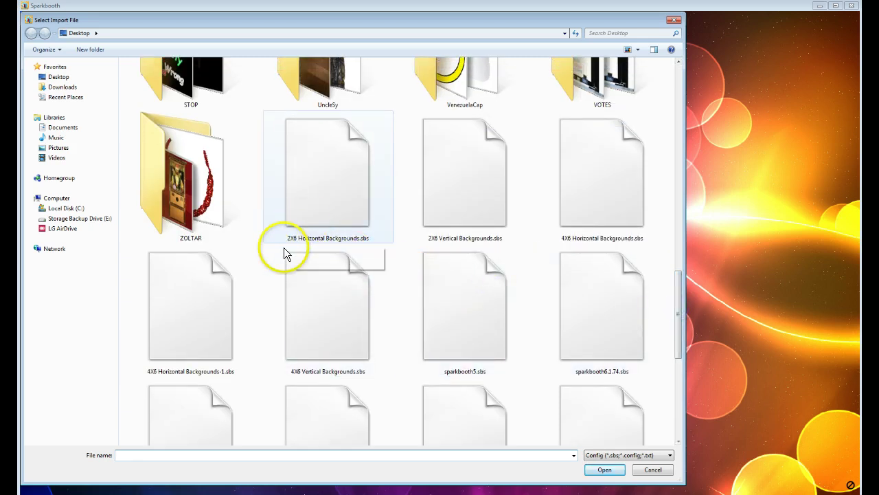
click(318, 181)
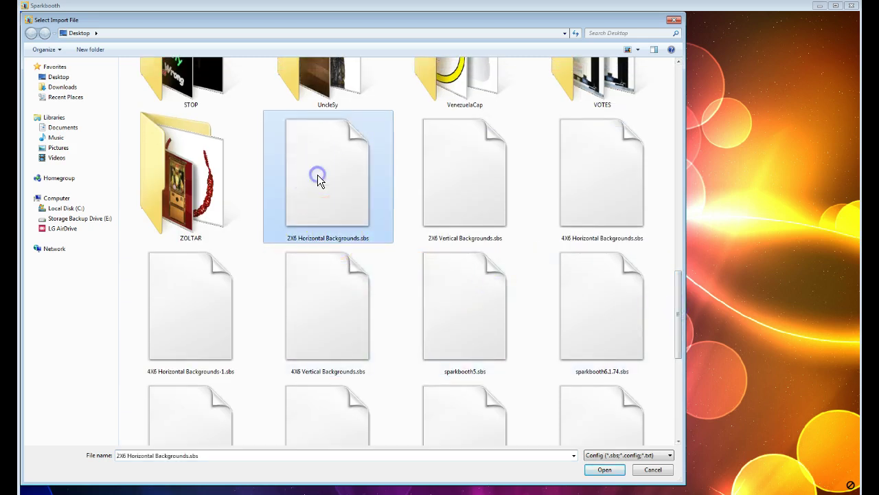
click(603, 470)
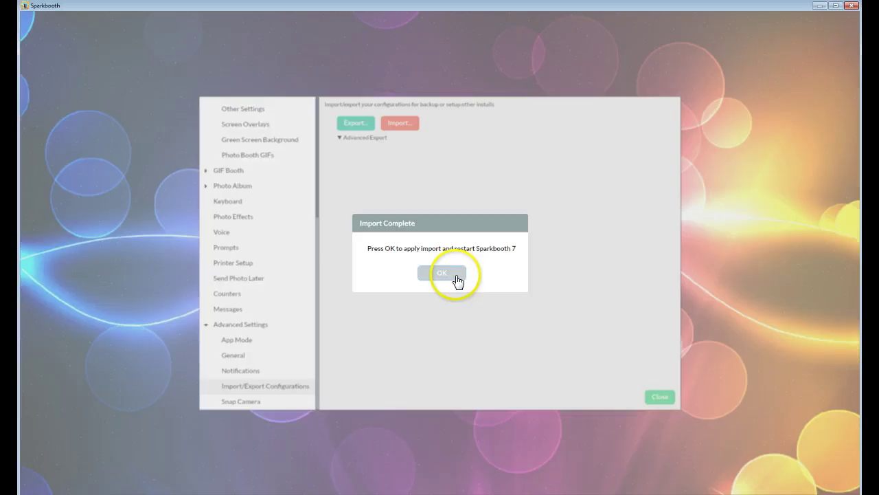
click(457, 275)
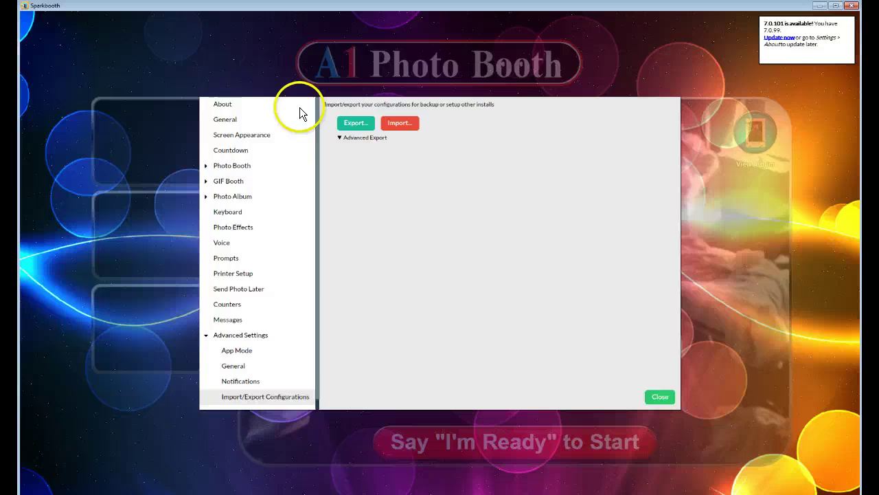
Step: Import the configuration file 2X6 Vertical Backgrounds.sbs from the Desktop and apply it with a restart
scroll(269, 253, down, 1)
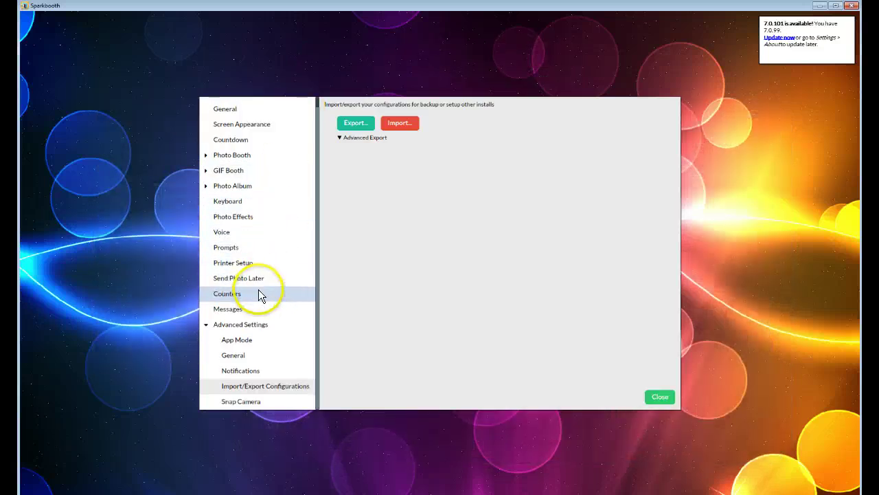
click(247, 386)
click(406, 130)
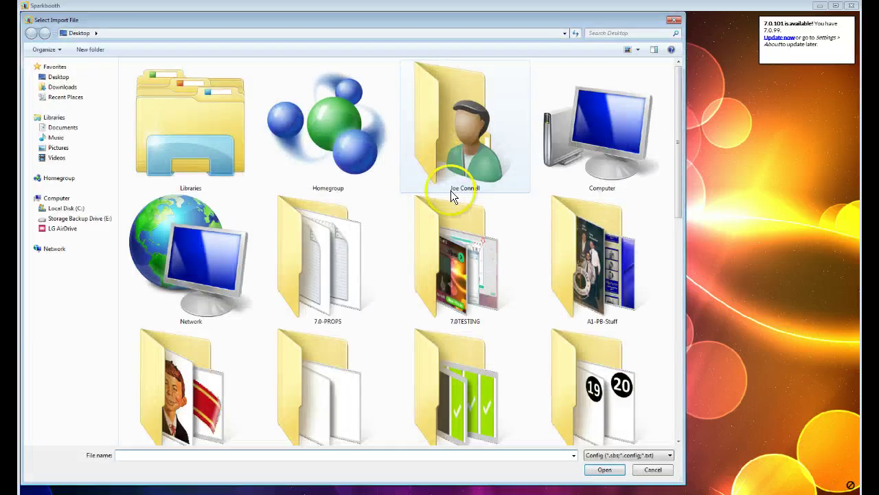
drag(676, 152, 659, 338)
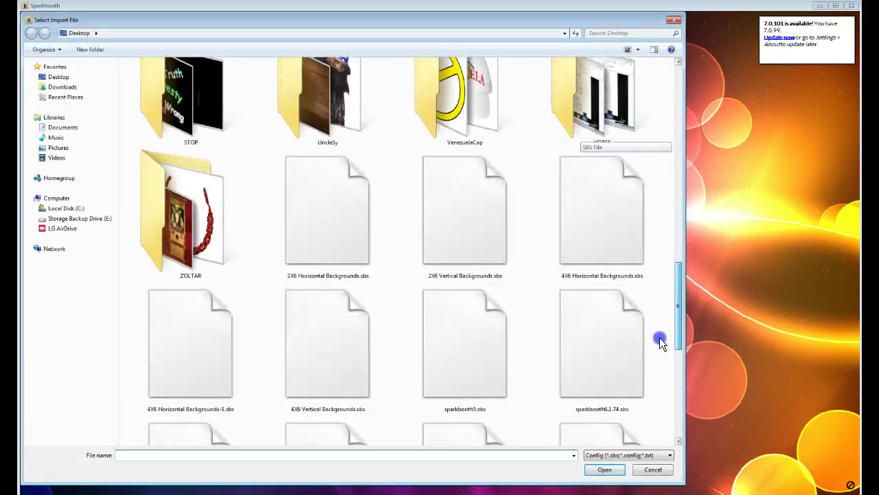
click(464, 237)
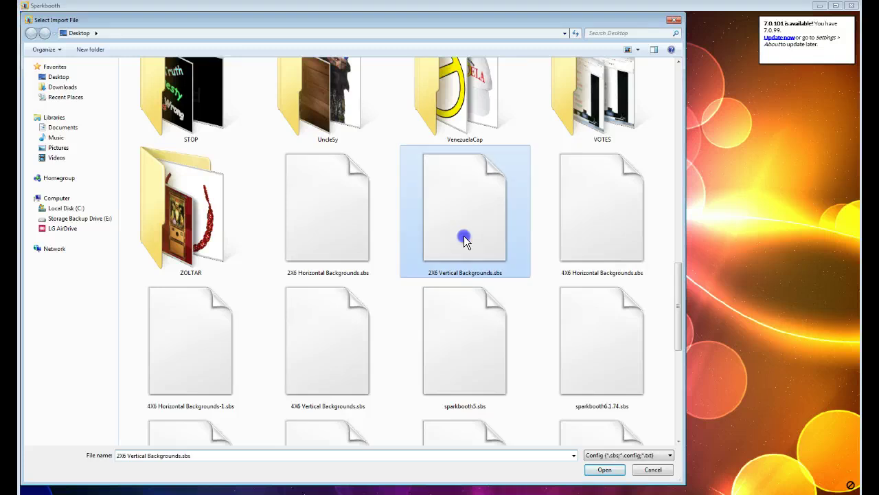
click(605, 470)
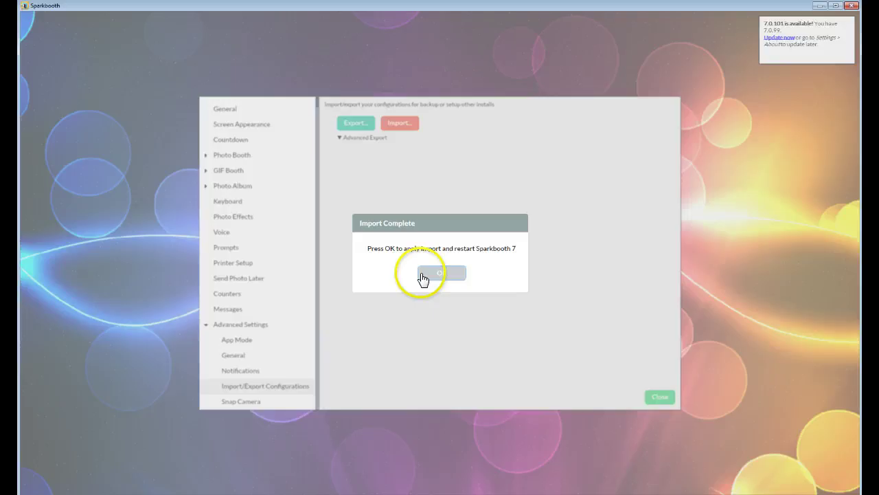
click(423, 277)
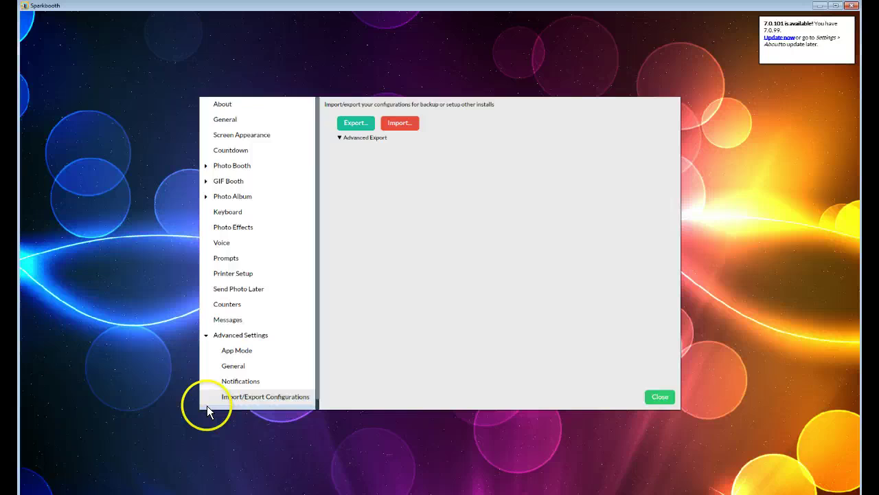
Step: Import the configuration file 4X6 Horizontal Backgrounds.sbs from the Desktop and apply it with a restart
click(399, 126)
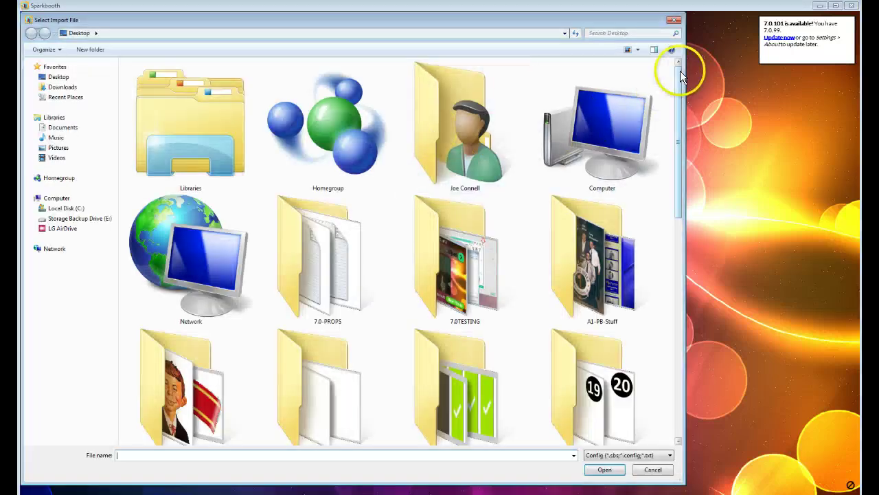
drag(681, 71, 679, 275)
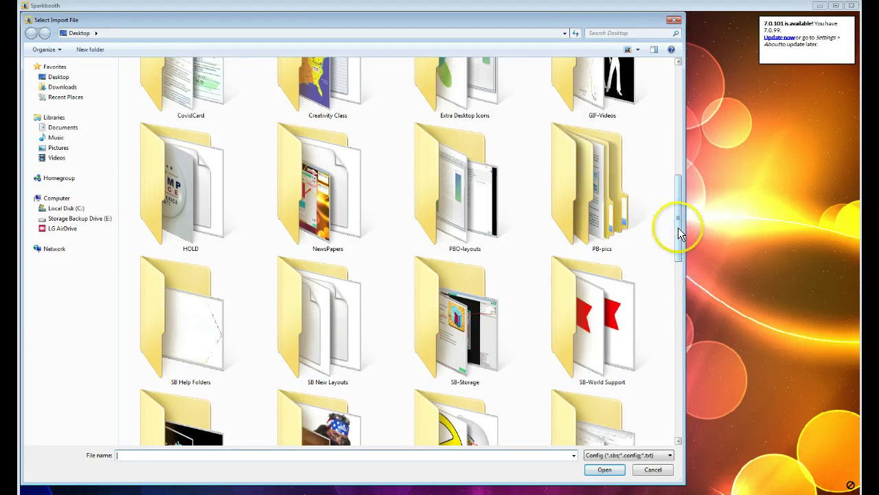
drag(678, 227, 677, 313)
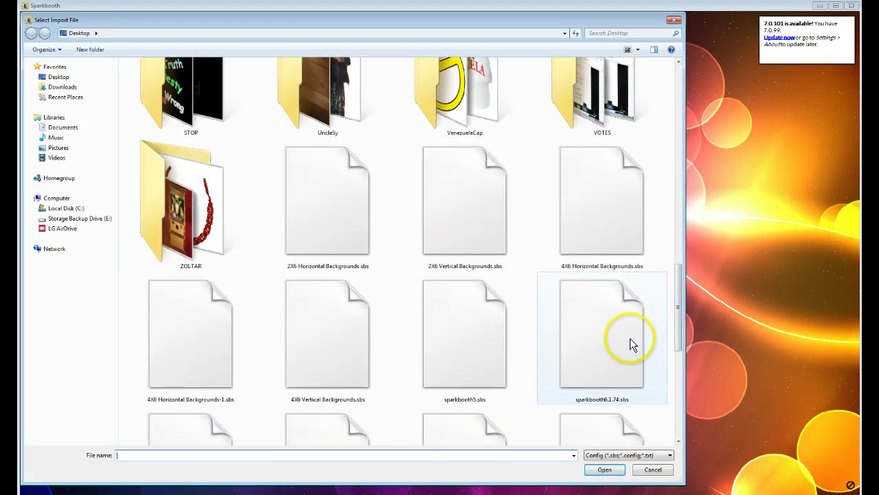
double_click(605, 226)
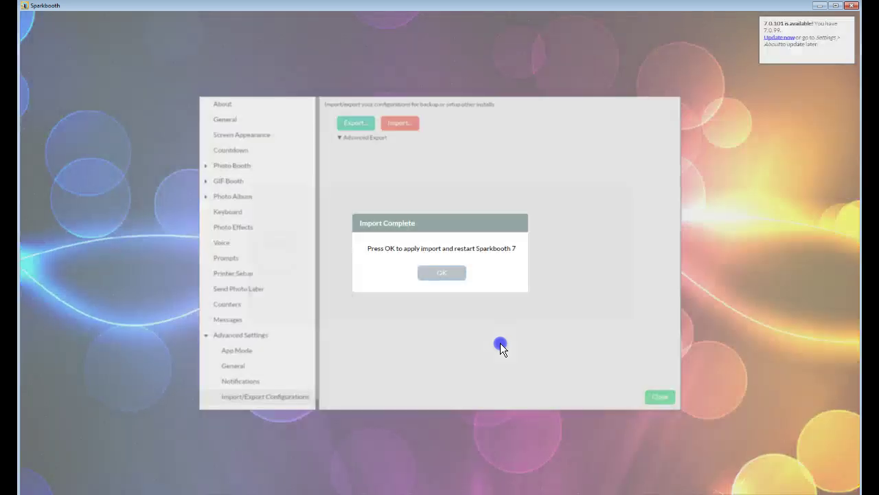
click(461, 277)
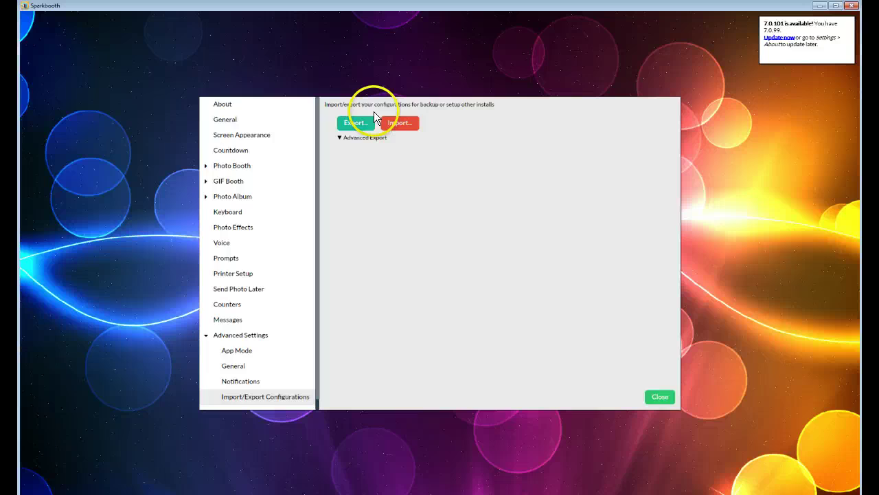
Step: Import the configuration file 4X6 Vertical Backgrounds.sbs from the Desktop and apply it with a restart
click(388, 122)
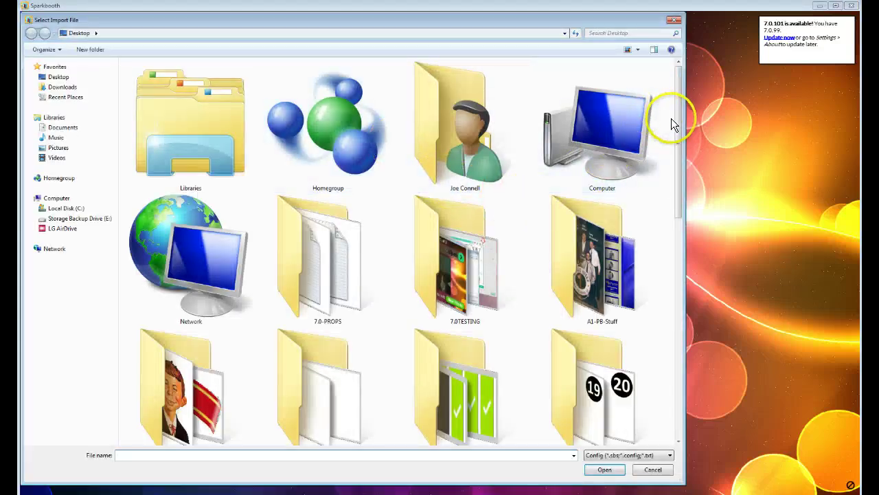
drag(677, 121, 670, 334)
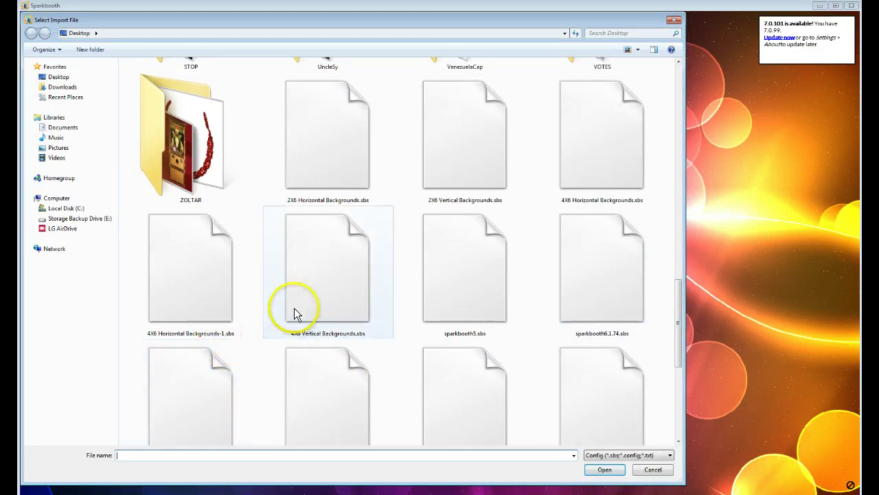
click(318, 304)
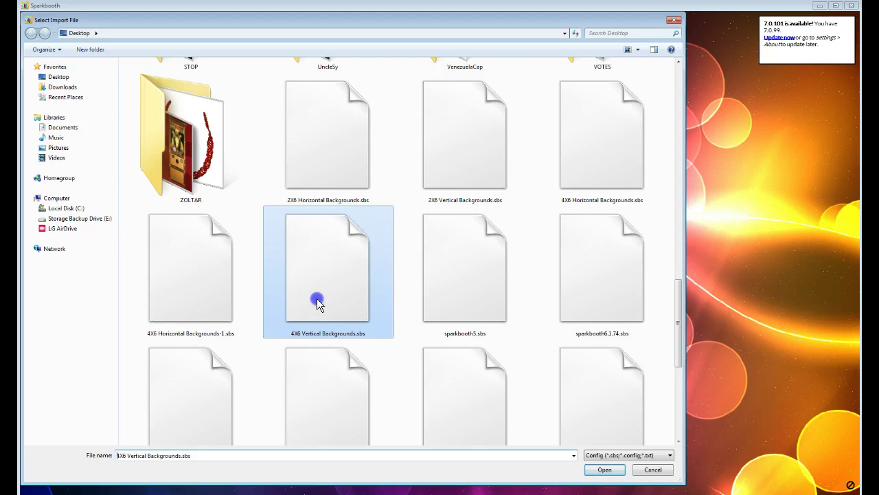
click(601, 470)
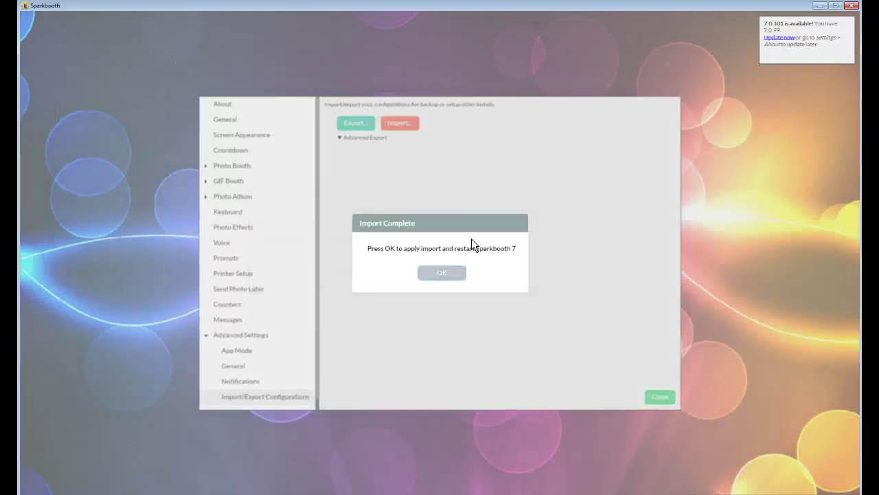
click(441, 272)
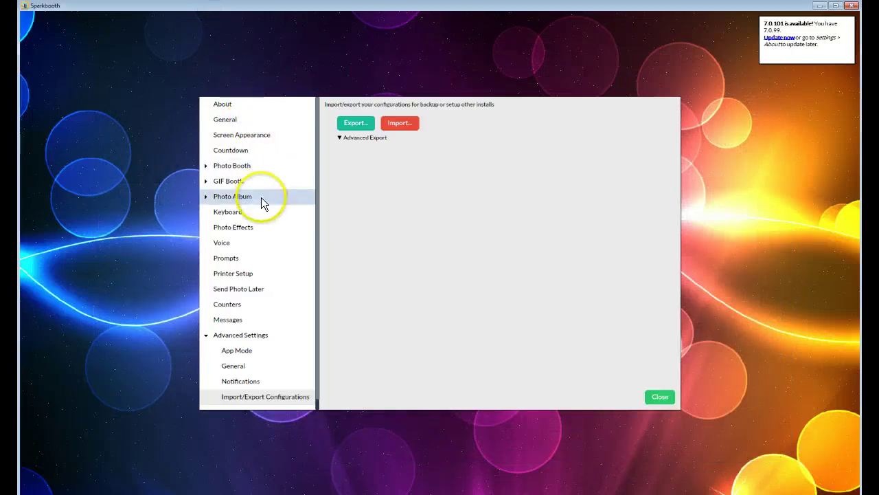
Step: Open the widescreen 4 x 6 birthday layout for editing and choose the 4X6 Horizontal Backgrounds set in its background generator
click(217, 166)
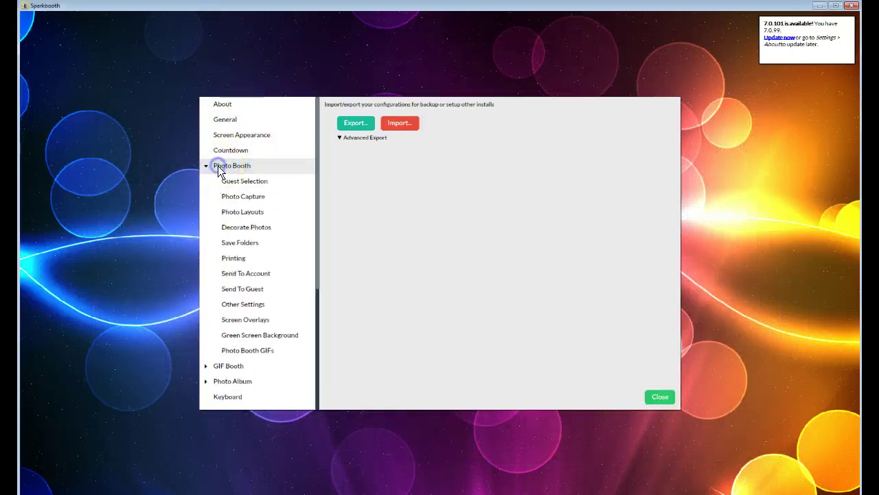
click(244, 217)
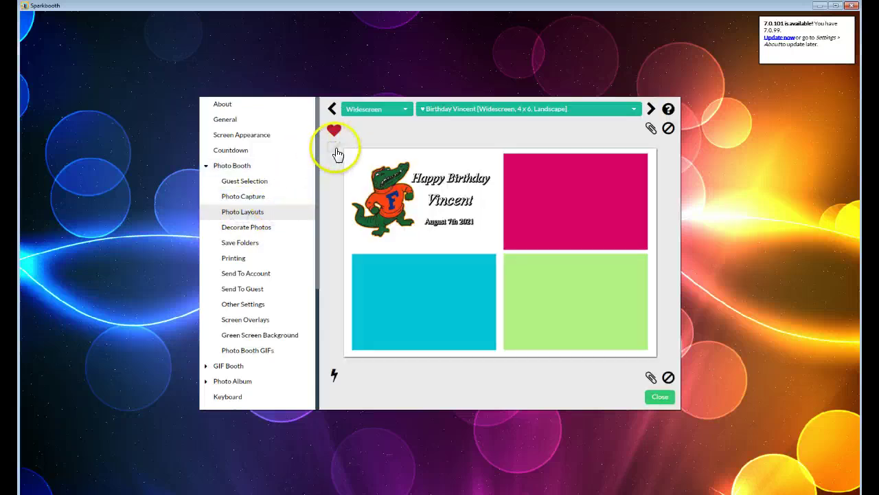
click(337, 153)
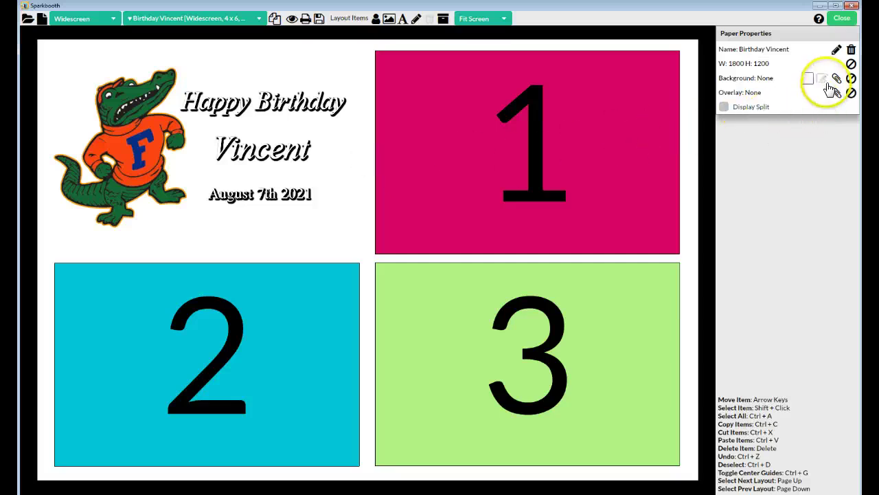
click(821, 79)
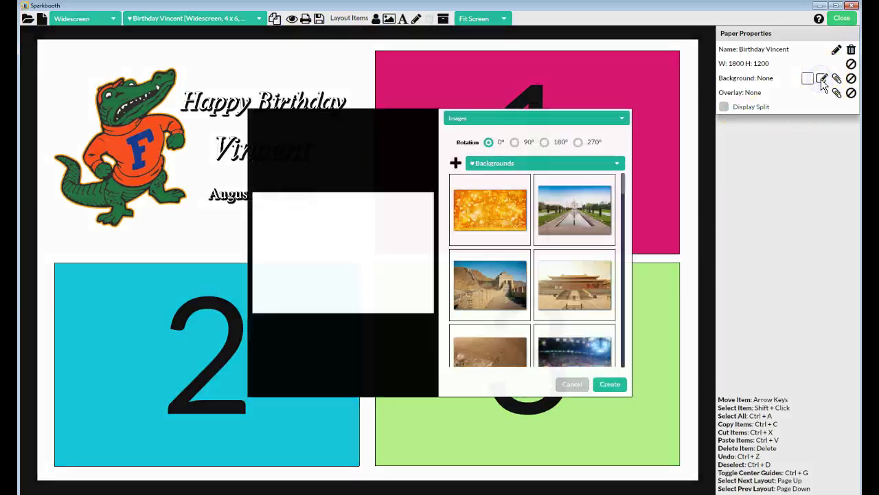
click(617, 163)
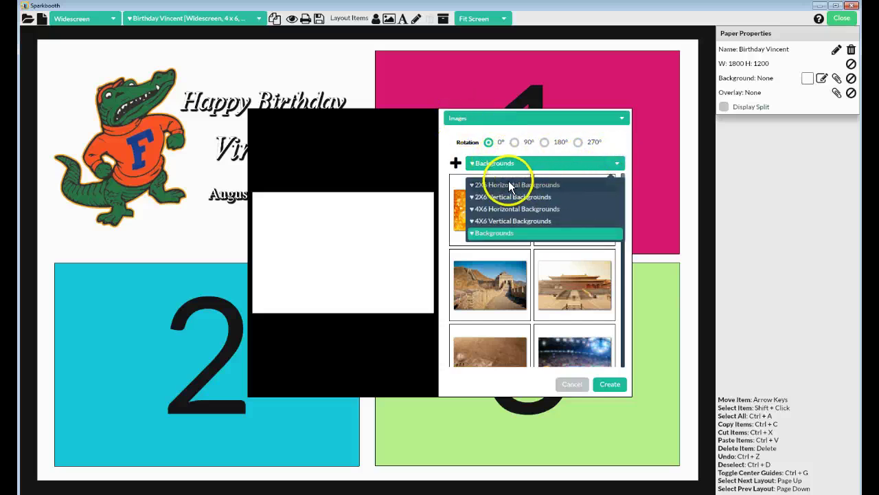
click(484, 212)
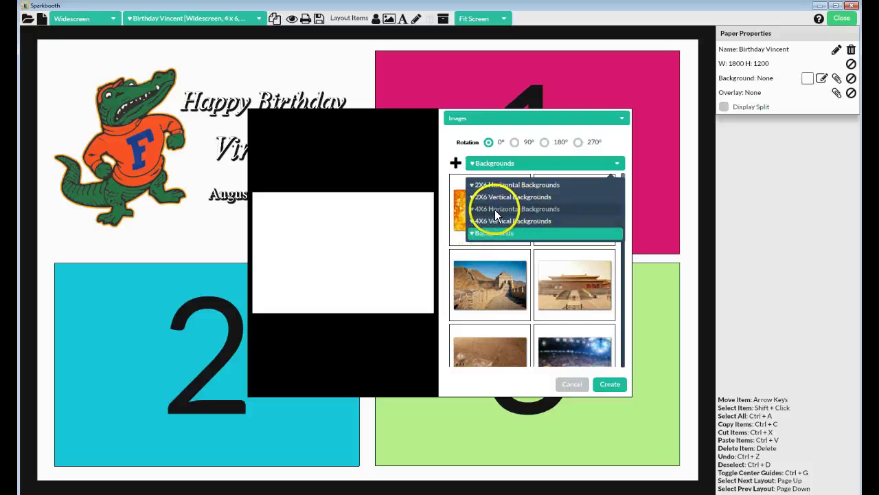
click(495, 210)
Step: Try the gold-framed image at 180° and 0° rotation and the butterfly image at 90° and 0° in the background generator
click(488, 143)
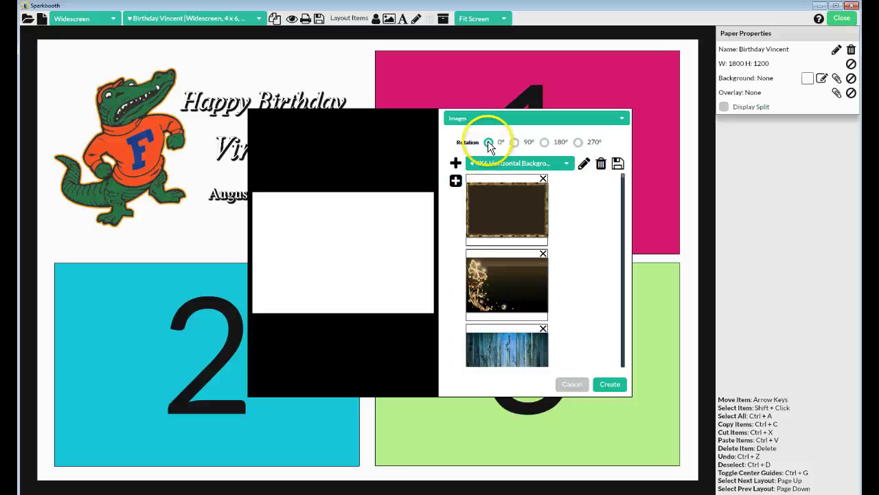
click(544, 143)
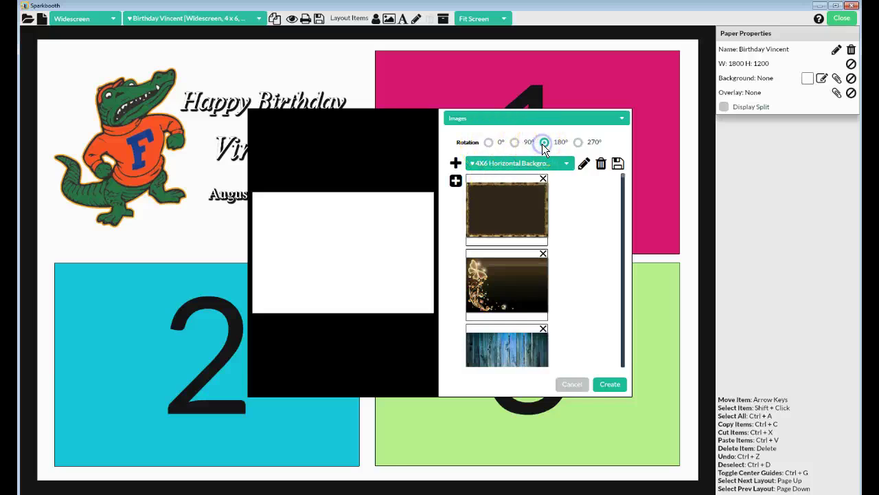
click(512, 218)
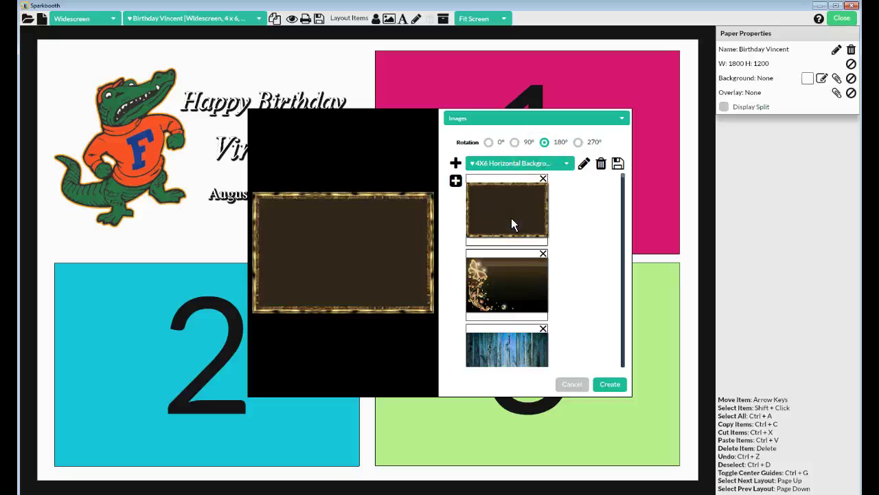
click(489, 143)
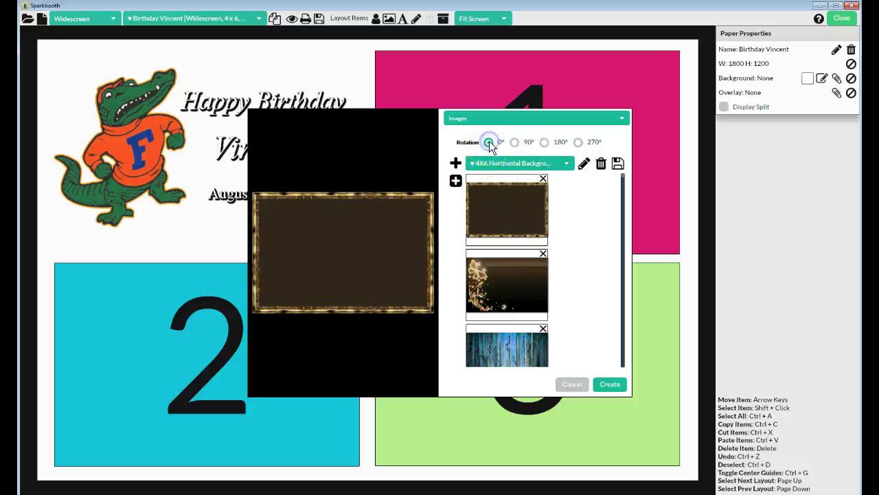
click(501, 274)
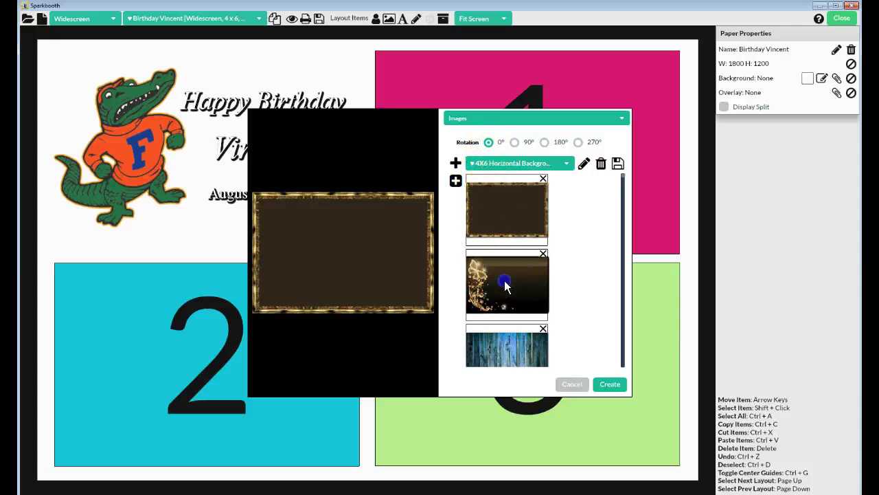
click(514, 142)
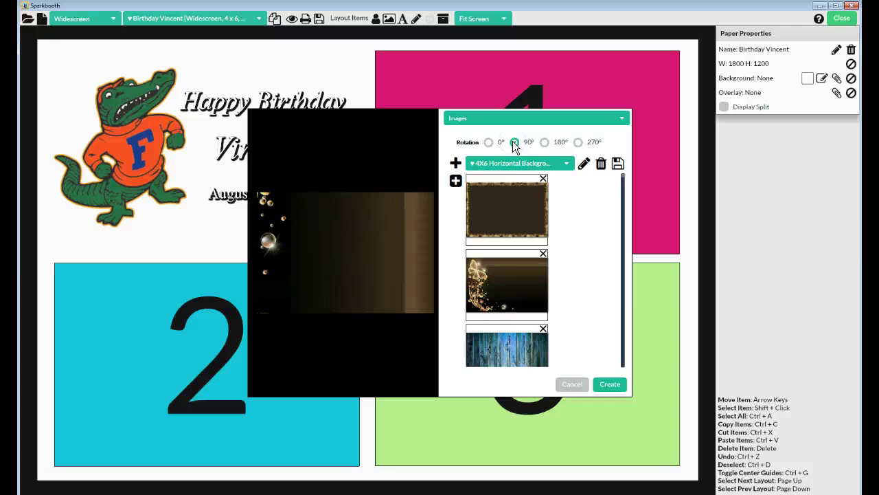
click(489, 142)
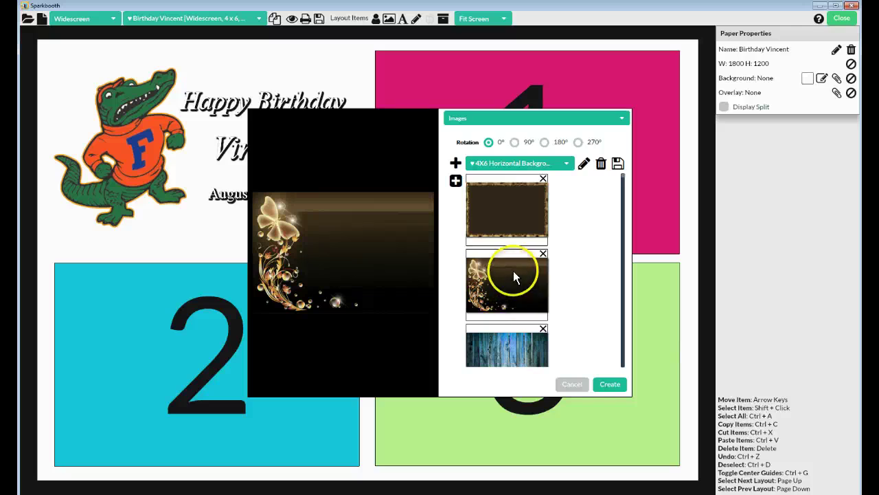
Step: Create the layout background from the pastel pink and orange image at 0° rotation, and preview the layout with sample photos
scroll(513, 270, down, 3)
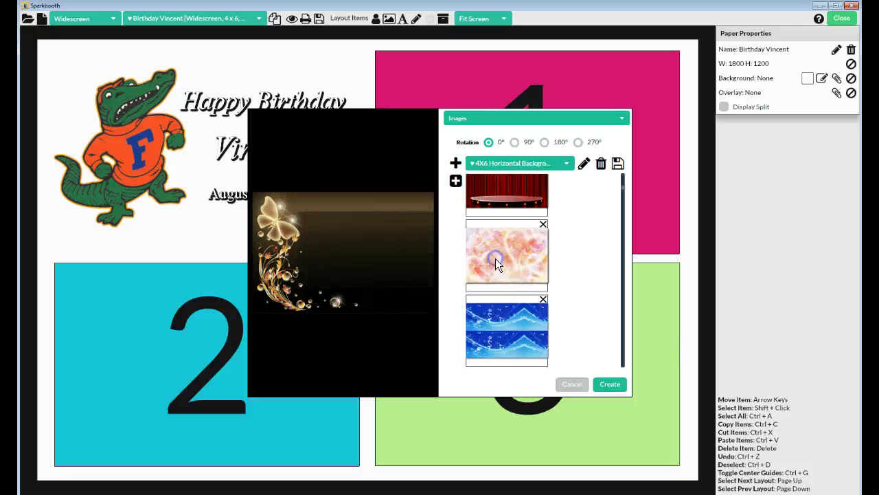
click(495, 258)
click(611, 384)
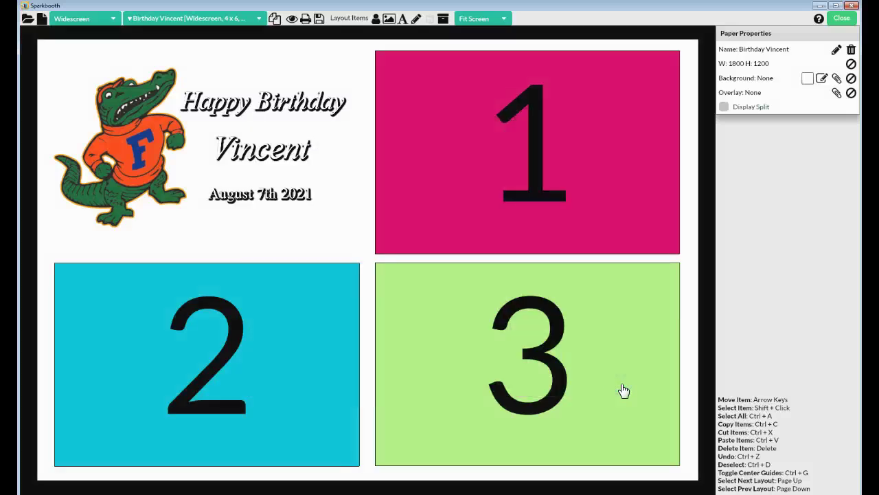
click(567, 332)
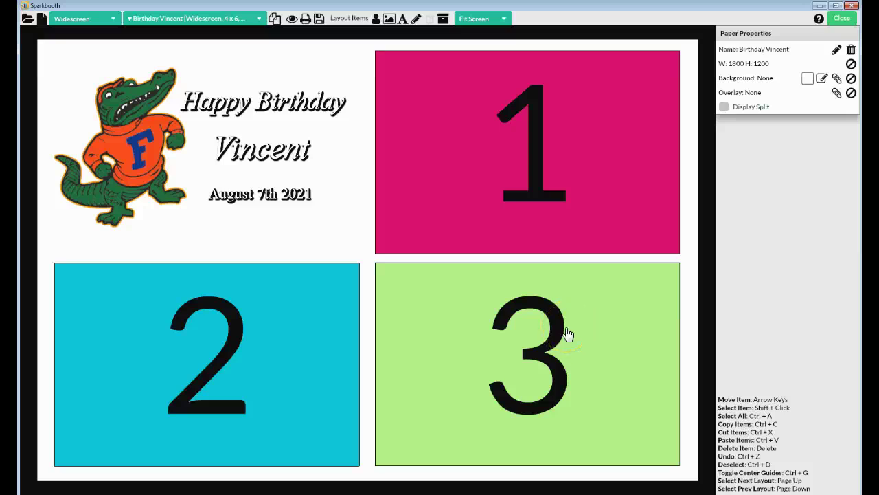
click(468, 334)
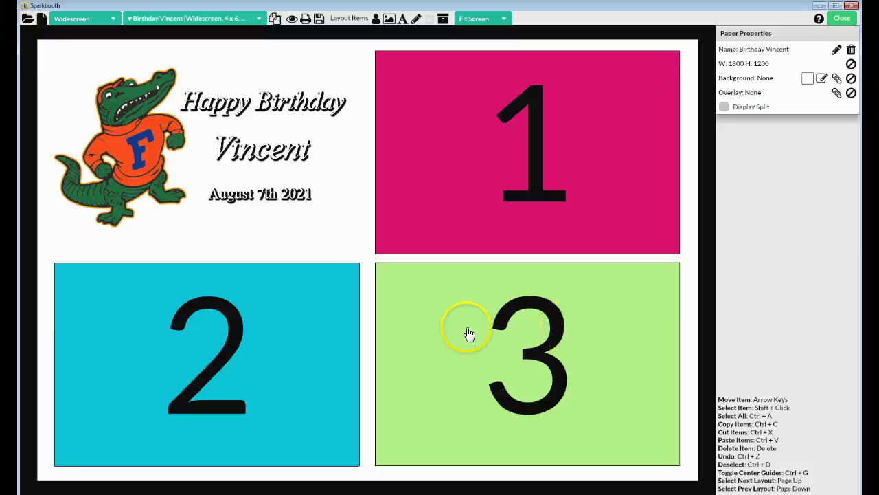
click(409, 337)
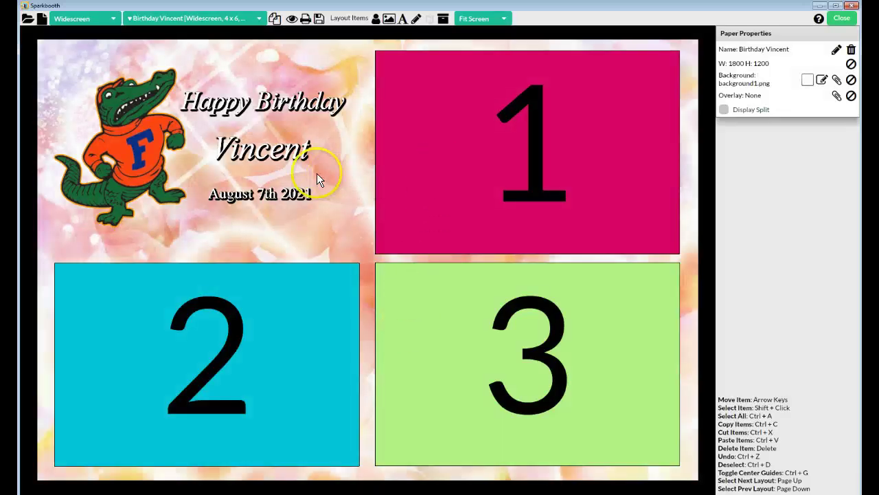
click(292, 20)
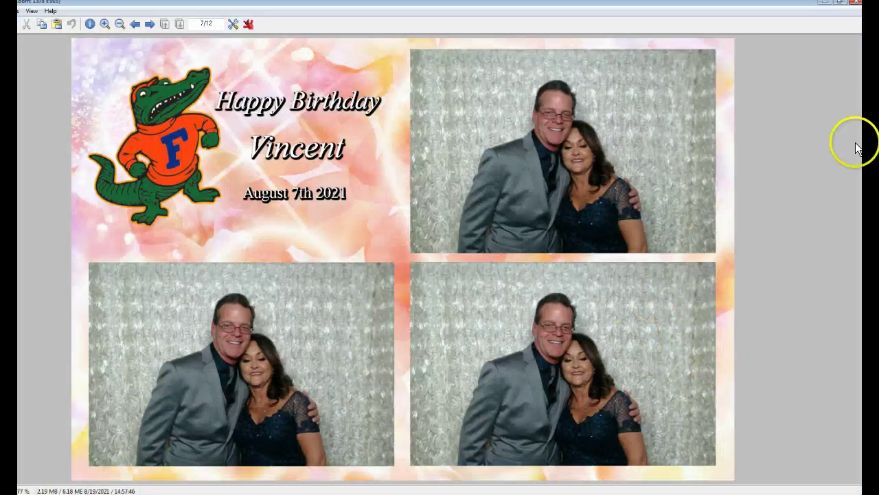
click(855, 4)
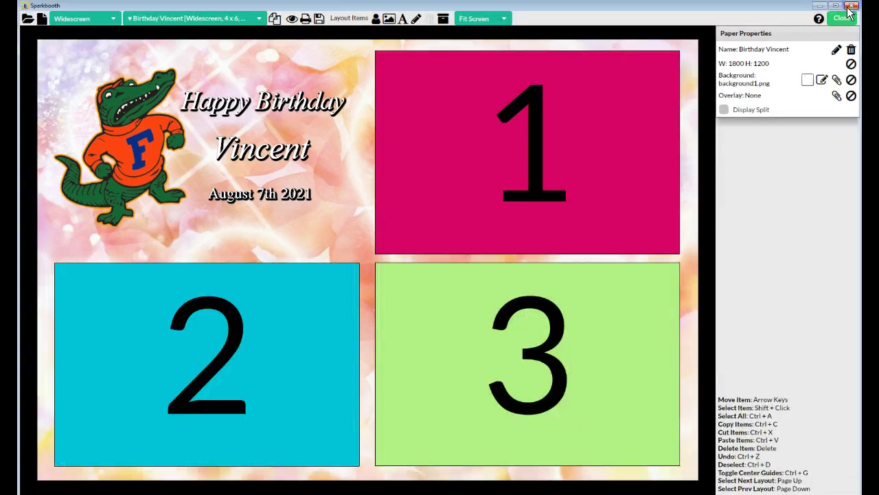
Step: Replace the layout background with the single, unsplit gold sparkle image from the 4X6 Horizontal Backgrounds set at 0° rotation
click(822, 80)
scroll(592, 278, down, 2)
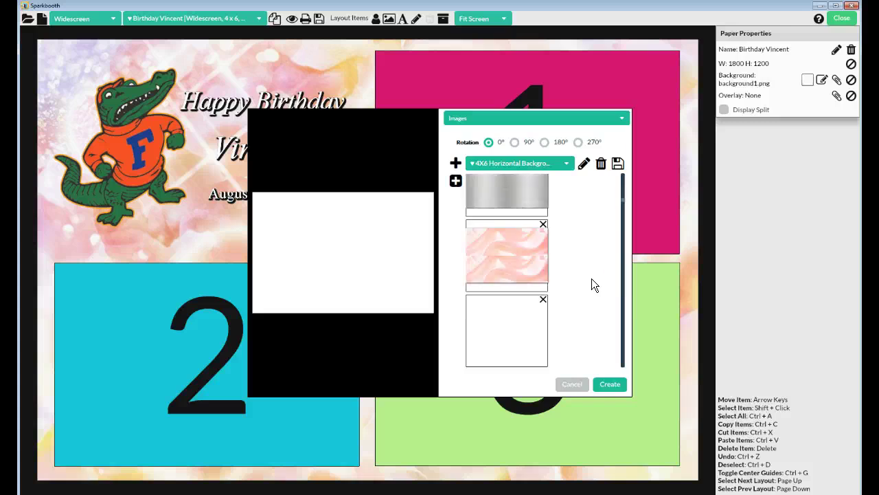
scroll(589, 279, down, 2)
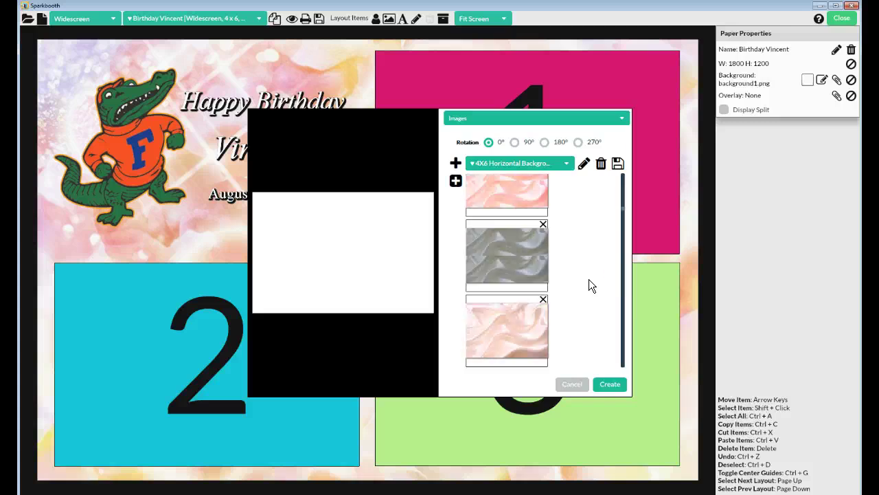
click(490, 245)
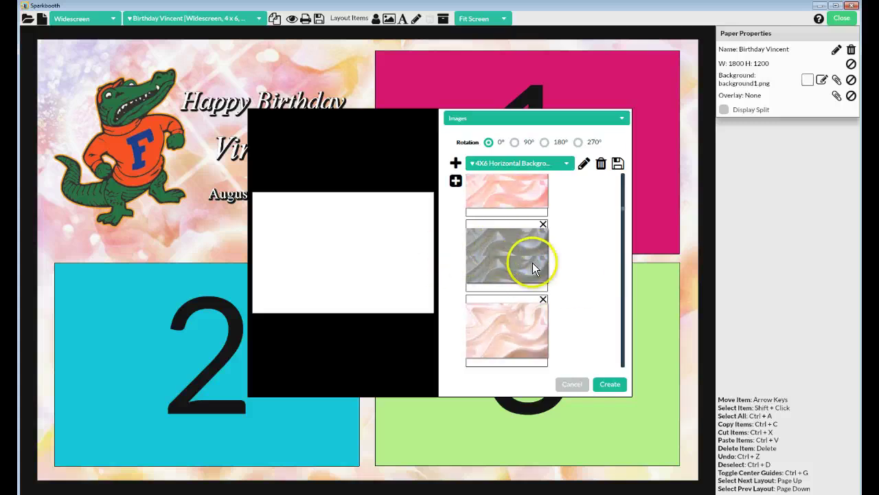
scroll(595, 280, down, 2)
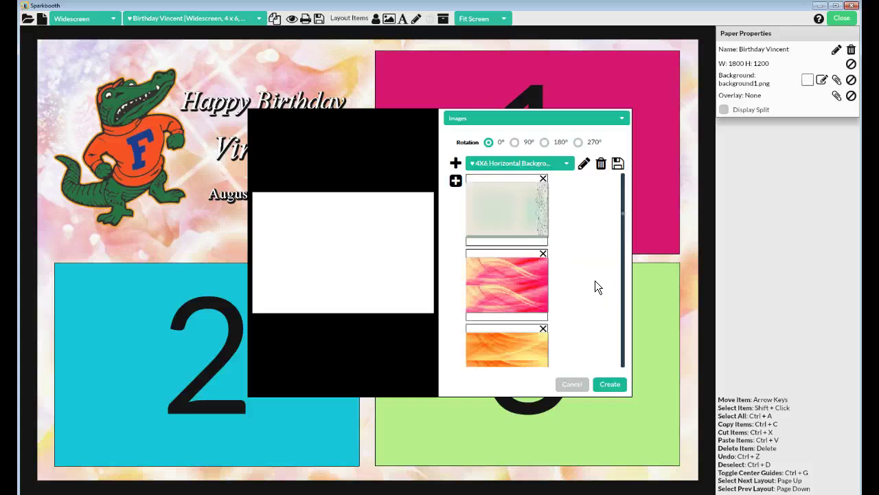
scroll(588, 297, down, 2)
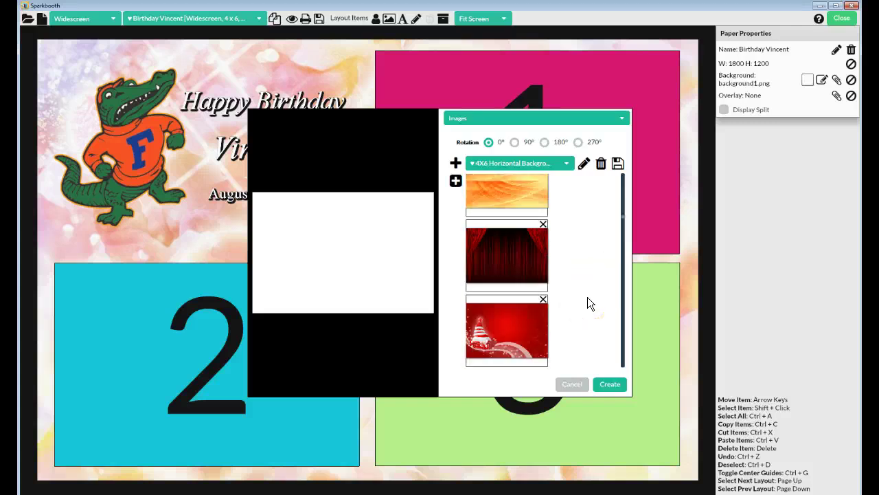
scroll(587, 297, down, 2)
scroll(587, 303, down, 2)
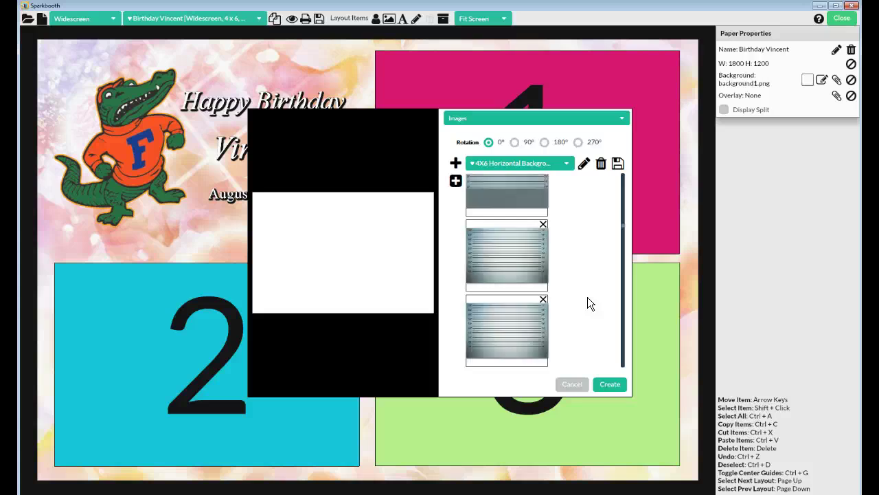
scroll(589, 303, down, 2)
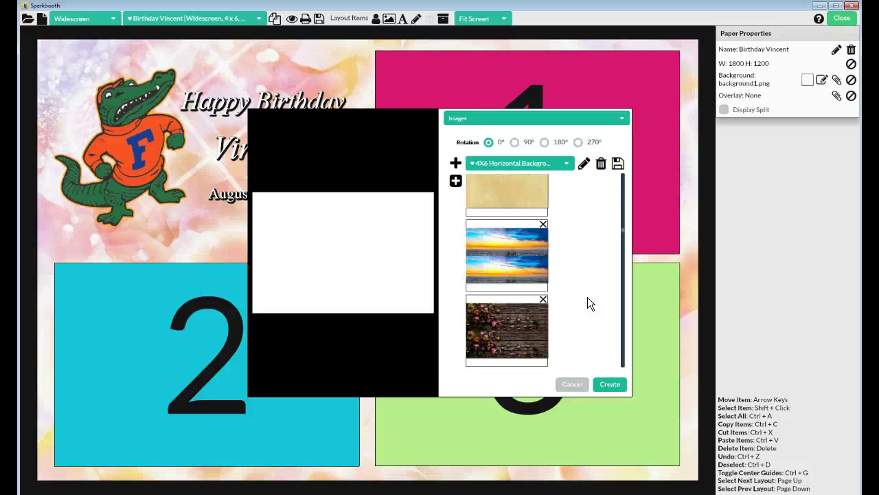
scroll(588, 303, down, 2)
scroll(587, 297, down, 3)
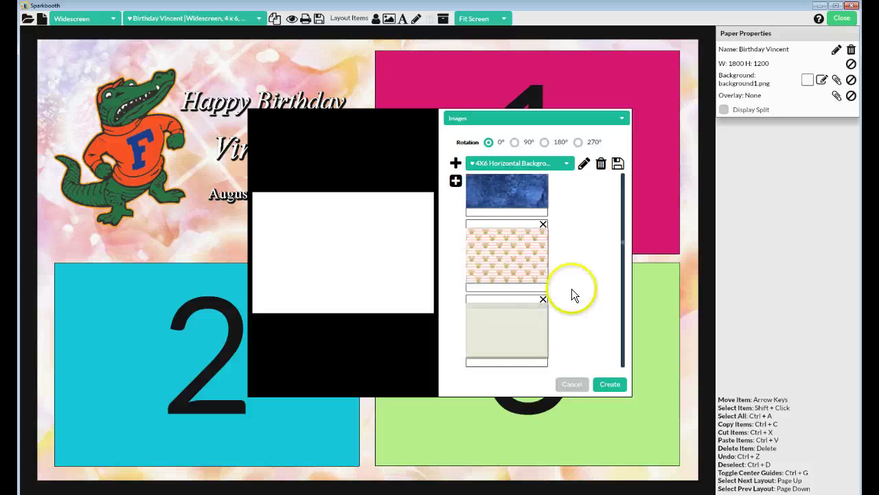
scroll(571, 266, down, 3)
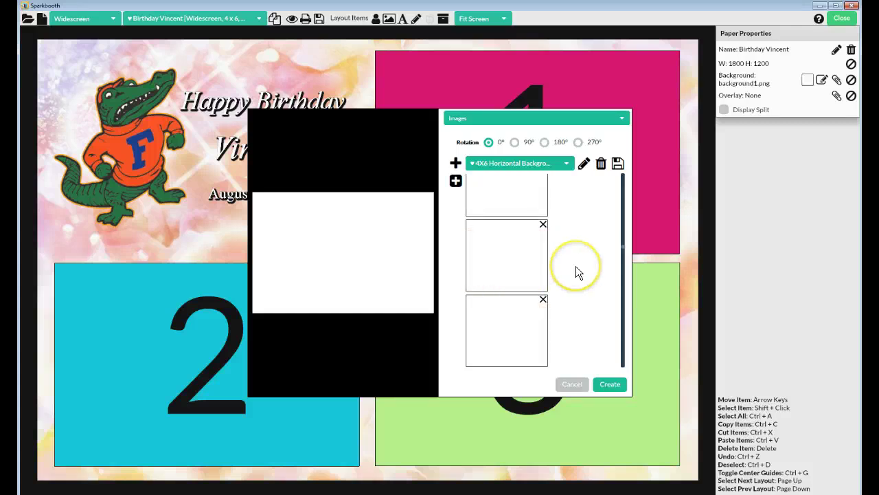
scroll(575, 266, down, 3)
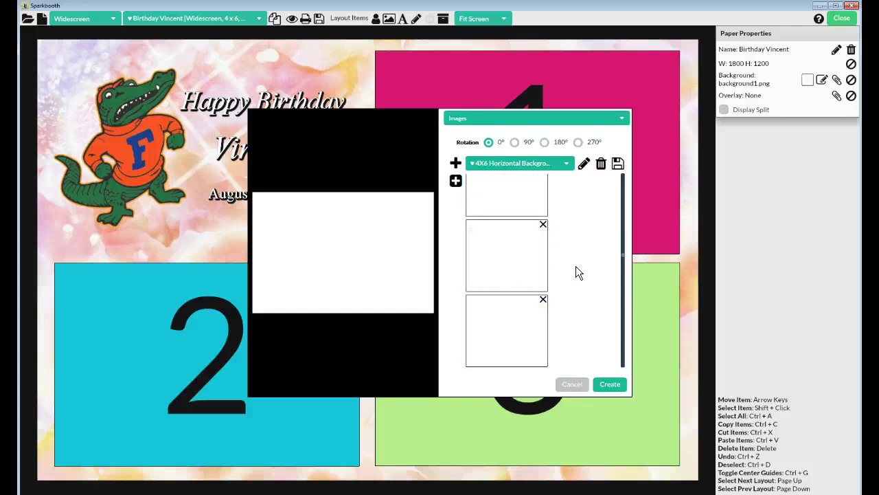
scroll(576, 266, down, 3)
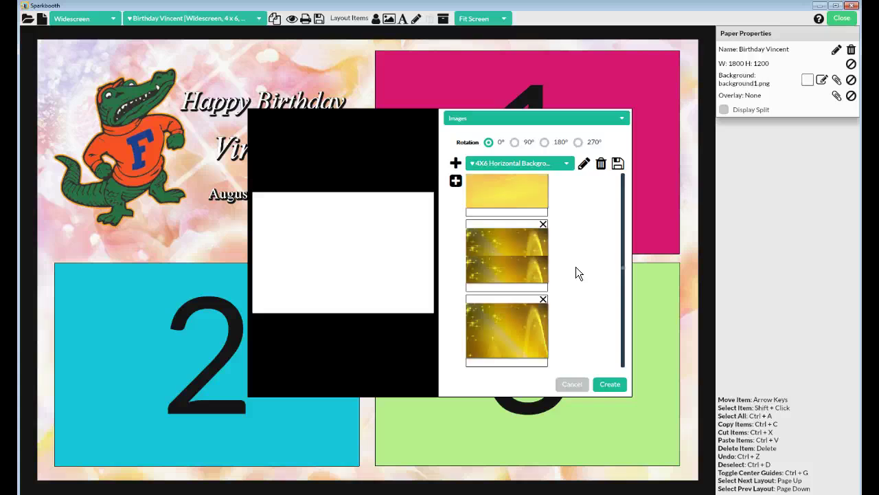
click(480, 341)
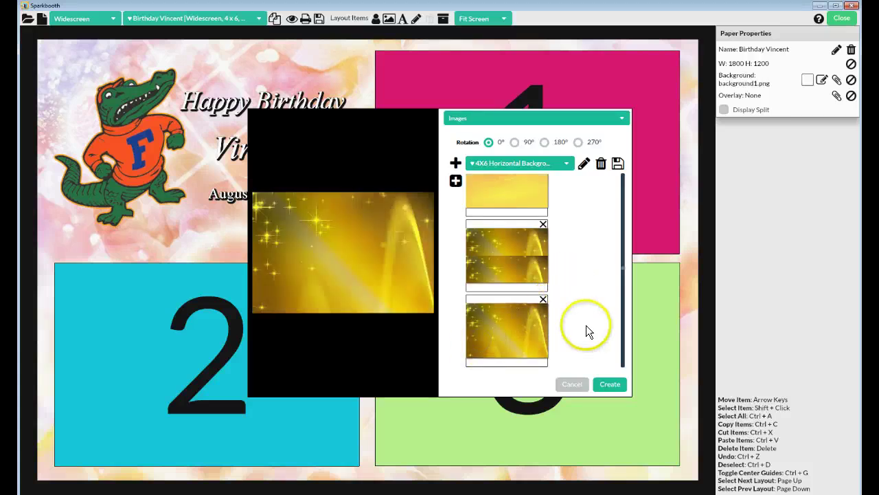
click(611, 384)
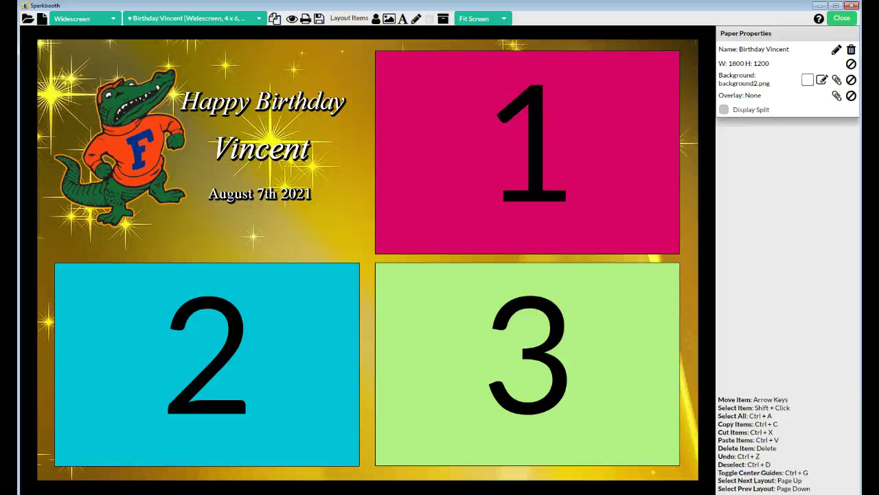
Step: Switch the background generator to the 4X6 Vertical Backgrounds set and examine its images
click(824, 81)
click(565, 164)
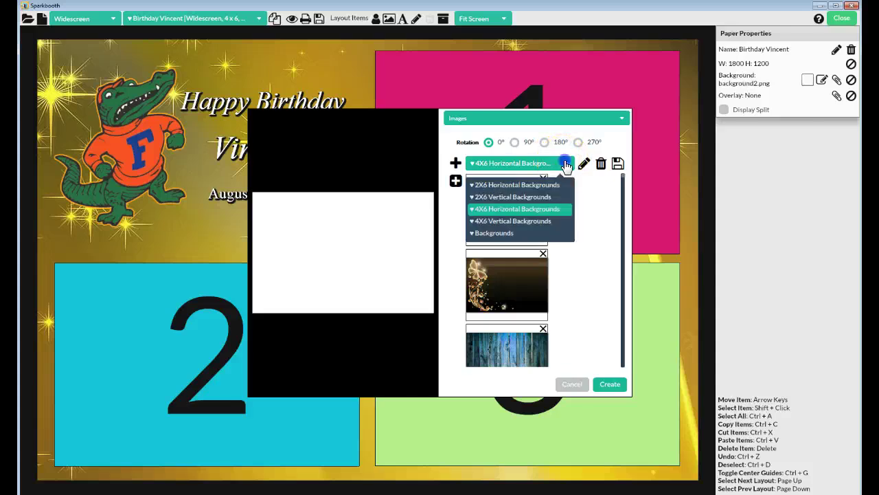
click(489, 221)
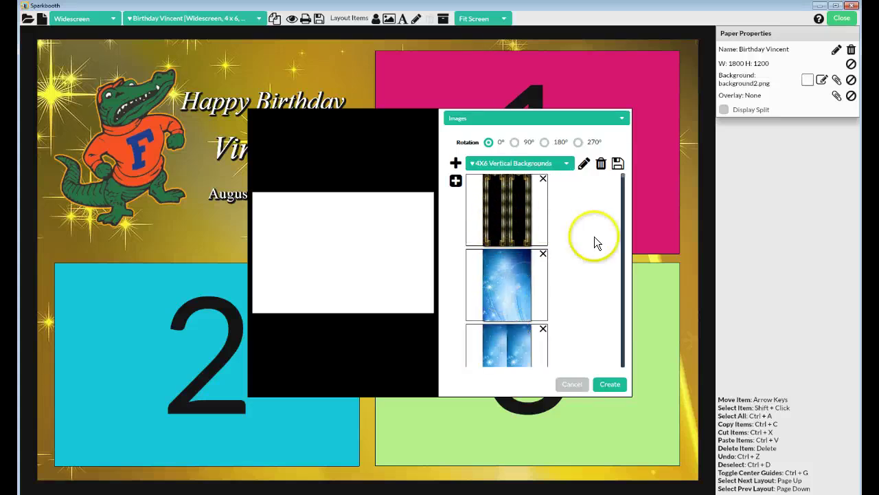
scroll(591, 240, down, 3)
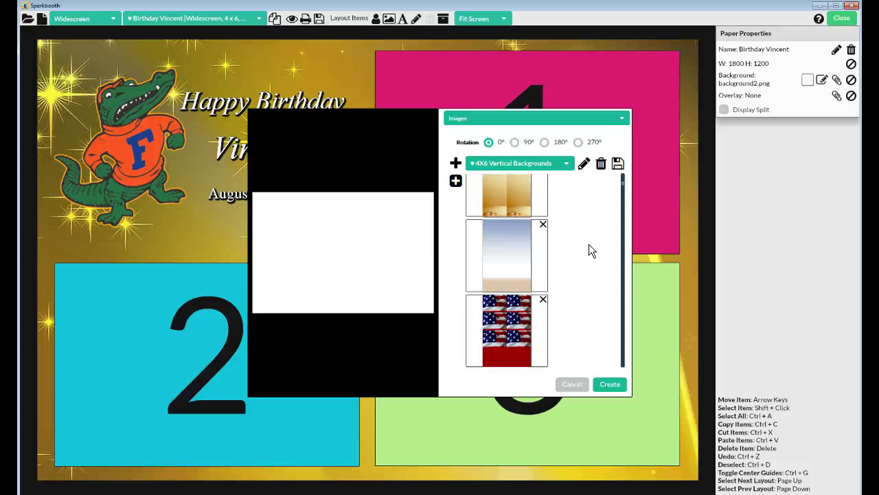
scroll(589, 244, down, 3)
scroll(589, 244, down, 3)
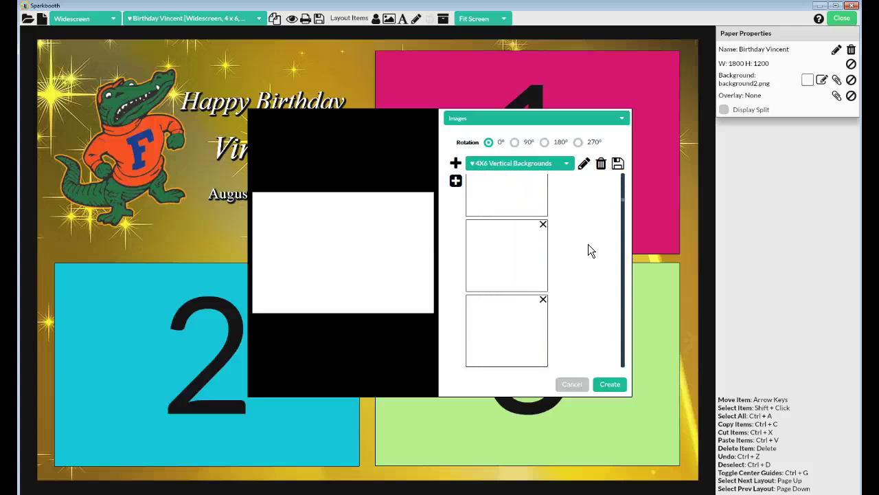
scroll(588, 243, down, 3)
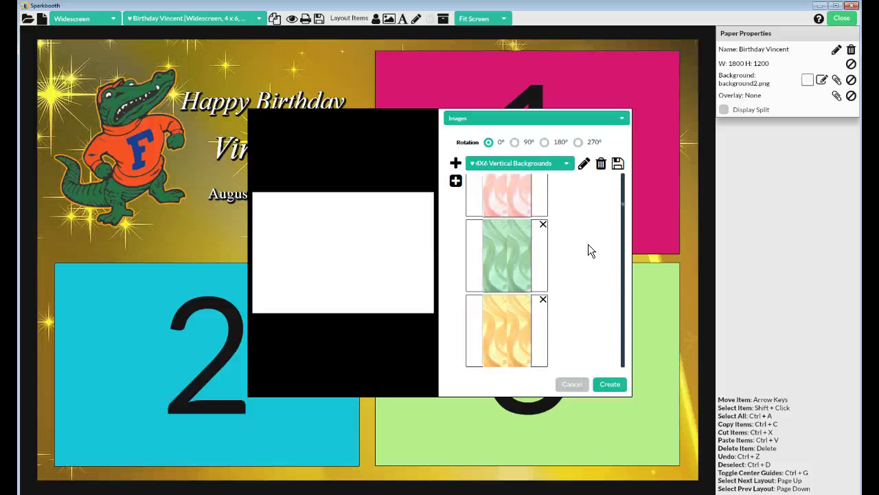
scroll(588, 244, down, 3)
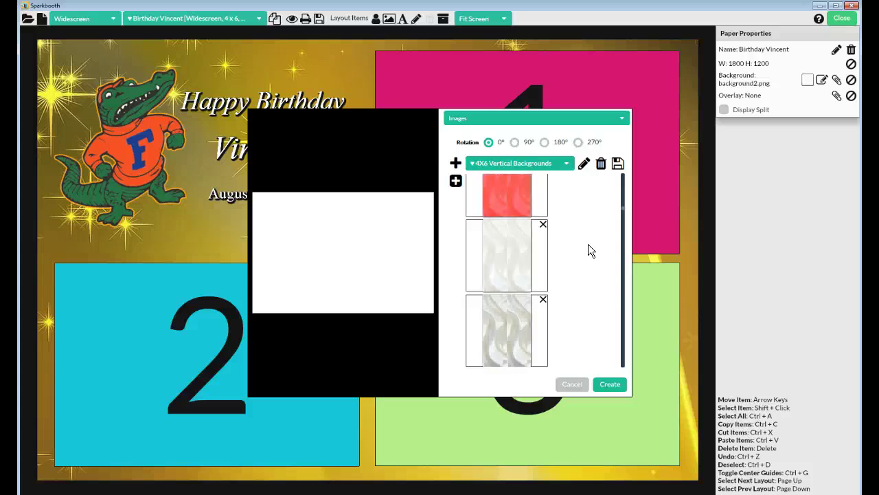
scroll(588, 250, down, 3)
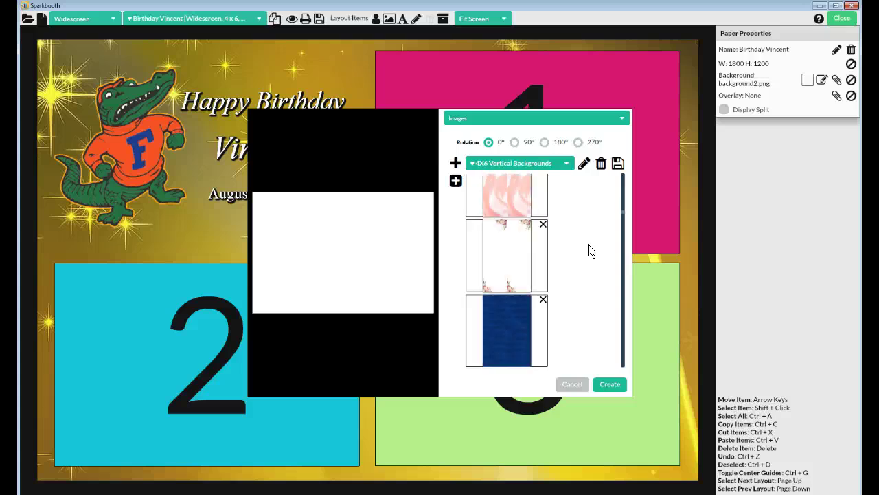
scroll(588, 245, down, 3)
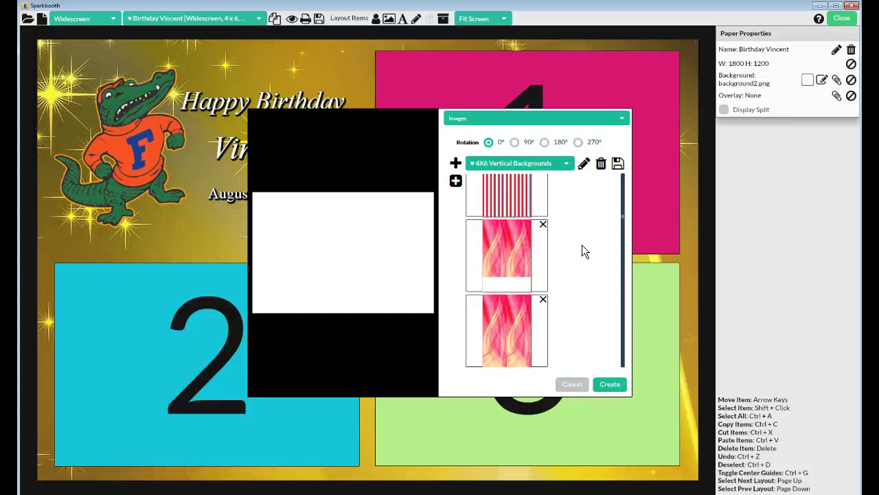
Step: Try both adjacent pink wave images at 90° rotation and the full-height one also at 0°, and cancel the background generator
click(514, 142)
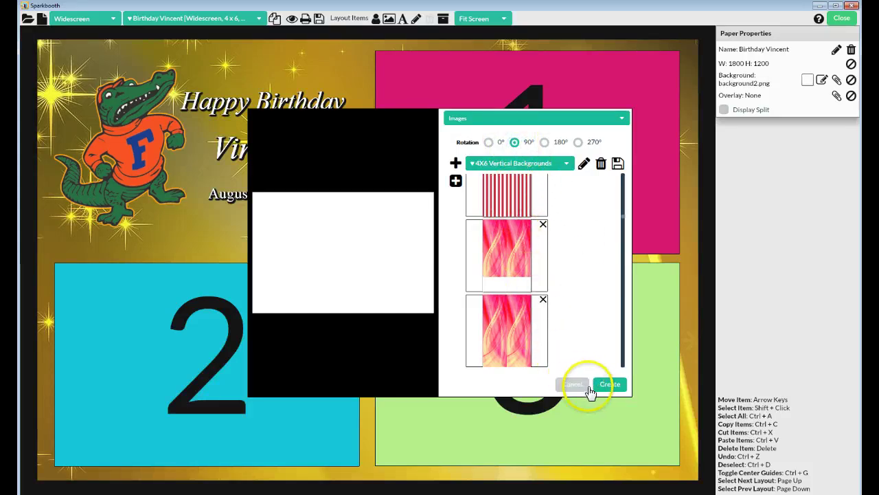
click(509, 246)
click(341, 239)
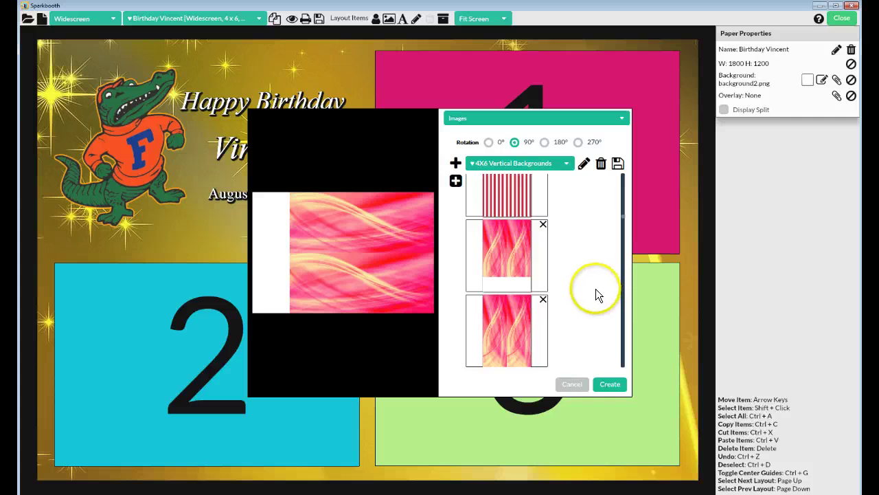
click(501, 348)
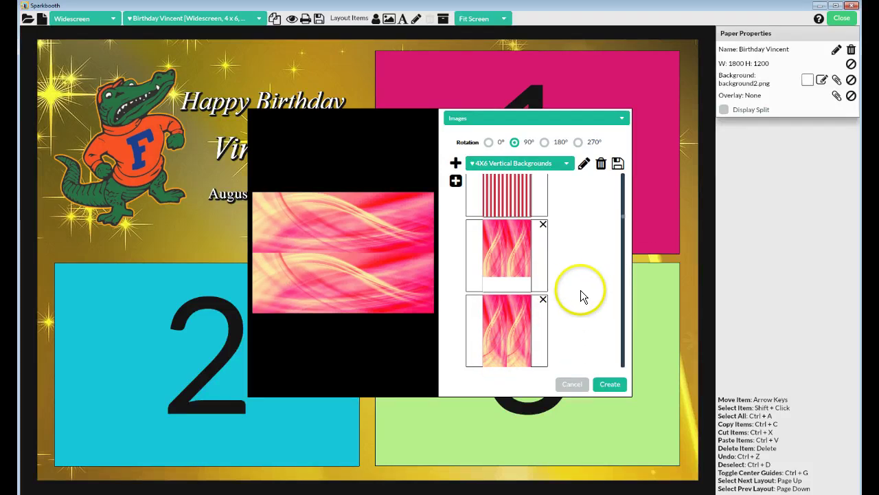
click(489, 142)
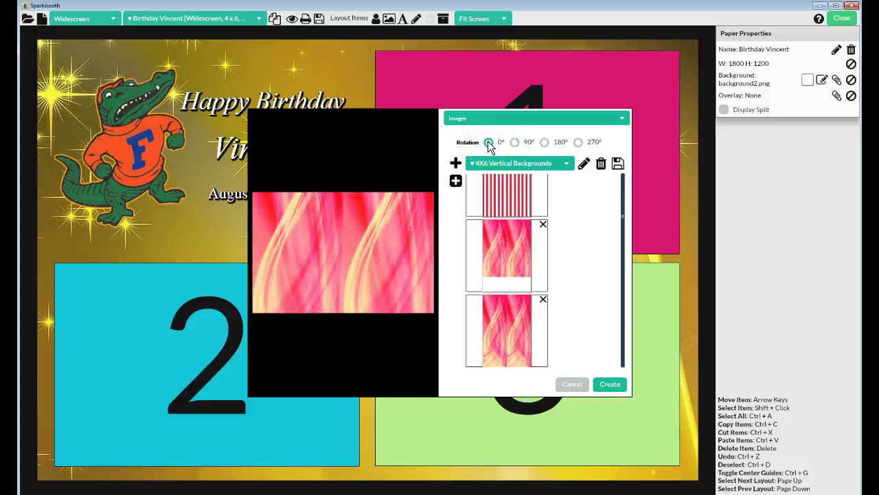
click(514, 142)
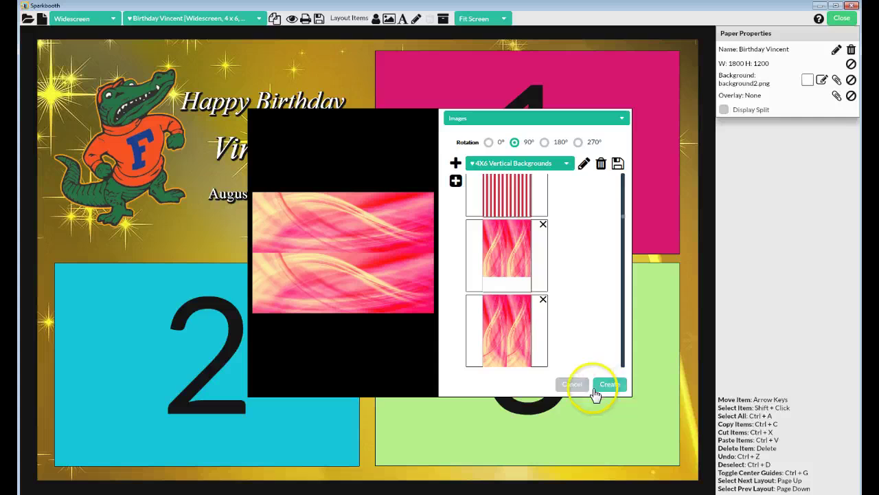
click(562, 385)
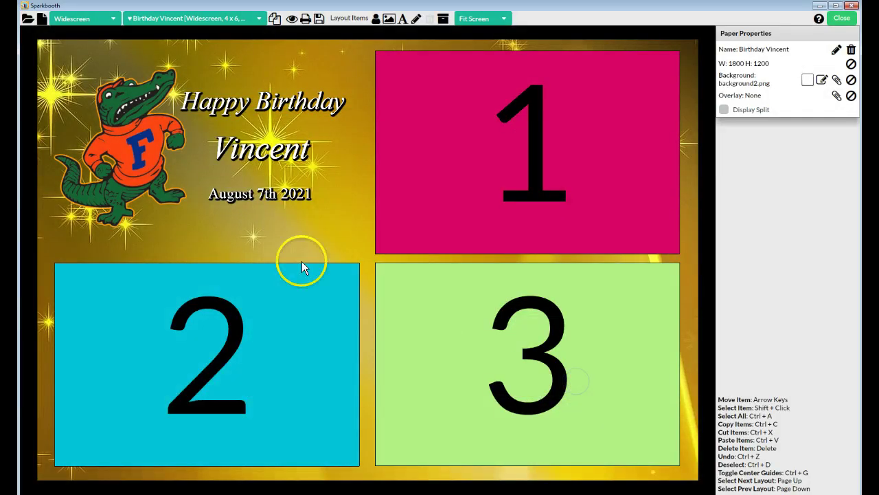